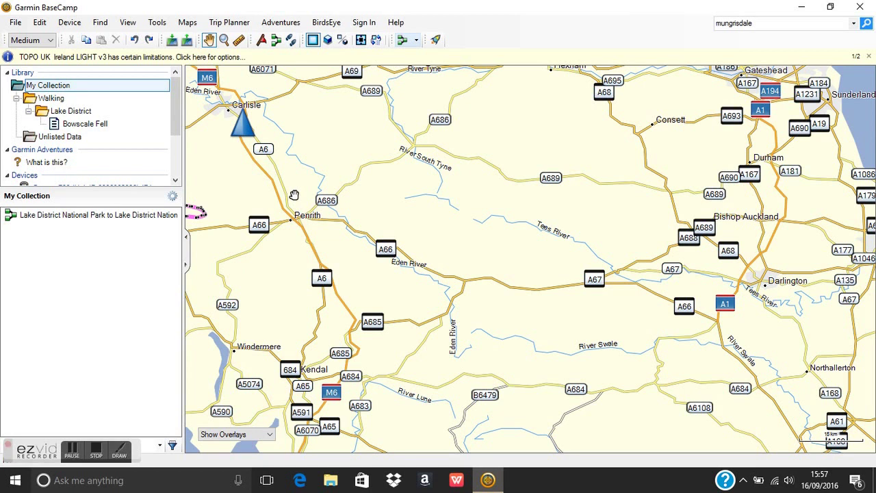
{"action": "left_click", "coordinate": [775, 22]}
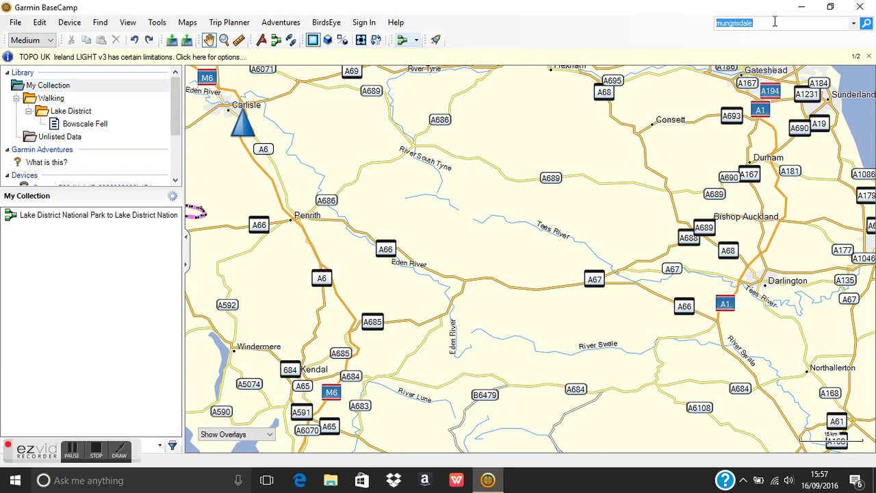
{"action": "key", "text": "BackSpace"}
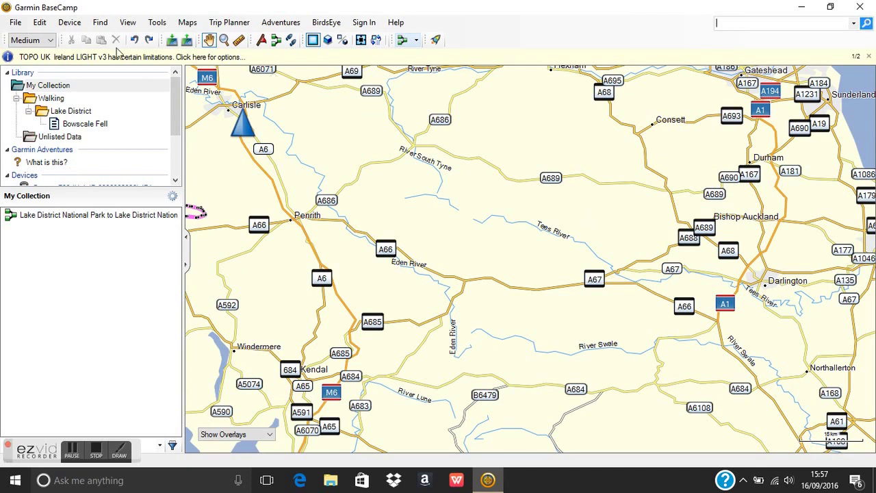
{"action": "left_click", "coordinate": [100, 23]}
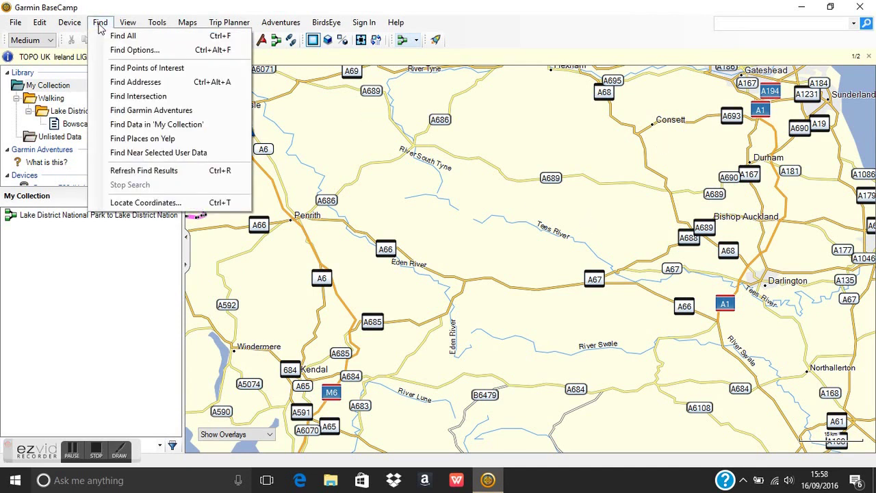
{"action": "left_click", "coordinate": [124, 203]}
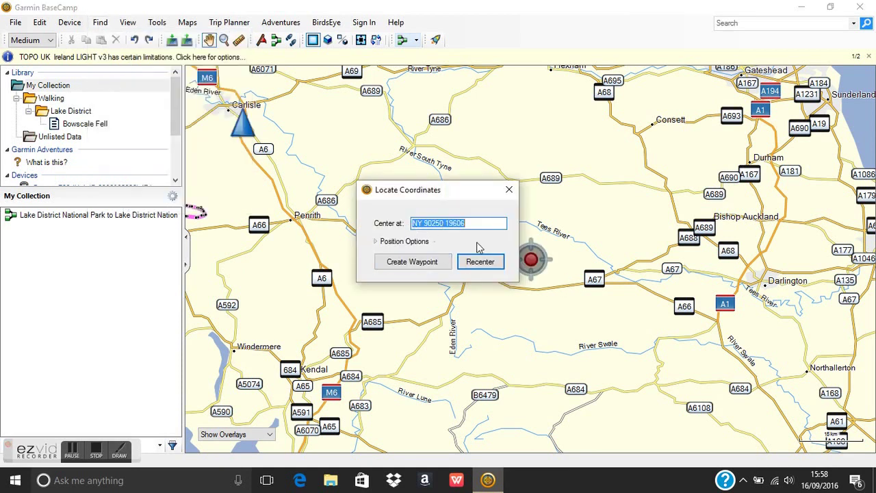
{"action": "mouse_move", "coordinate": [274, 152]}
{"action": "key", "text": "Delete"}
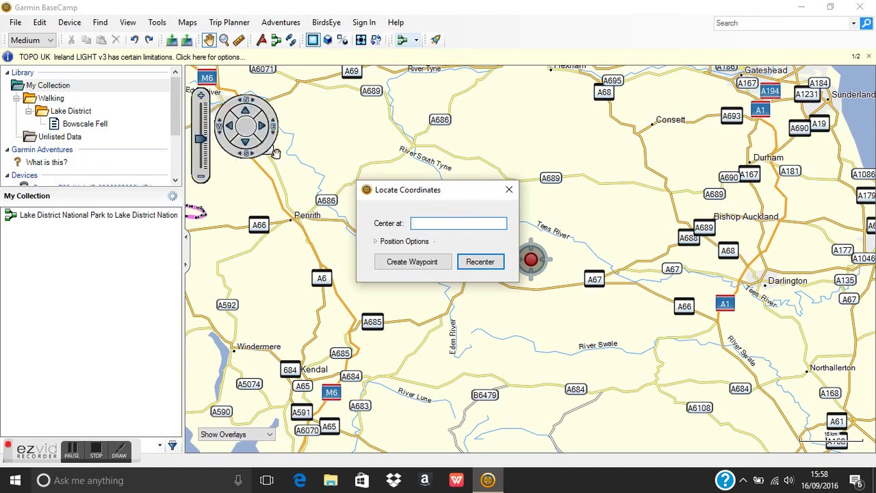
{"action": "type", "text": "NY"}
{"action": "type", "text": "36100"}
{"action": "type", "text": "30300"}
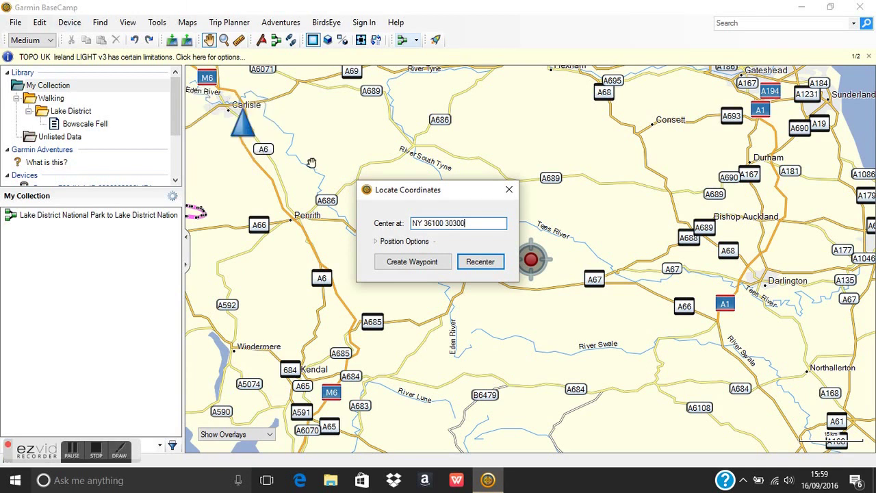
{"action": "left_click", "coordinate": [480, 262]}
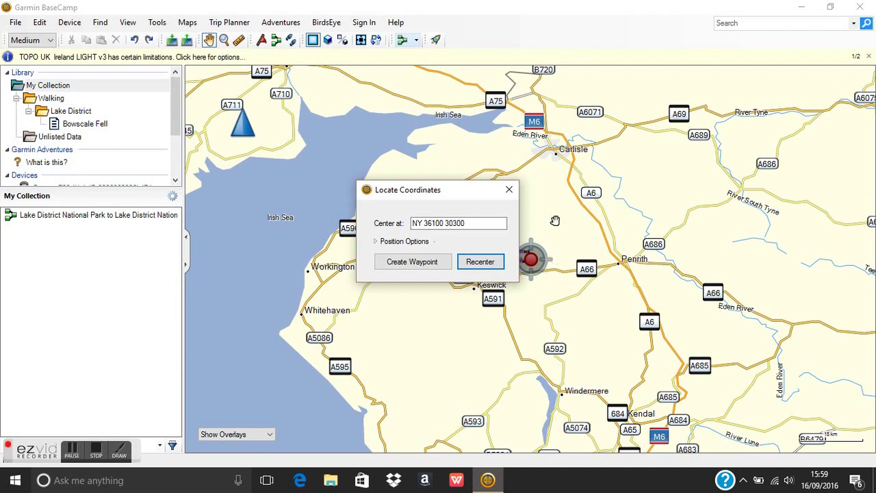
{"action": "left_click", "coordinate": [510, 193]}
- Switch the displayed map to Garmin GB Discoverer 50K All v4 and compare its detail around the Mosedale and Mungrisdale route
{"action": "scroll", "coordinate": [530, 232], "scroll_direction": "up", "scroll_amount": 4}
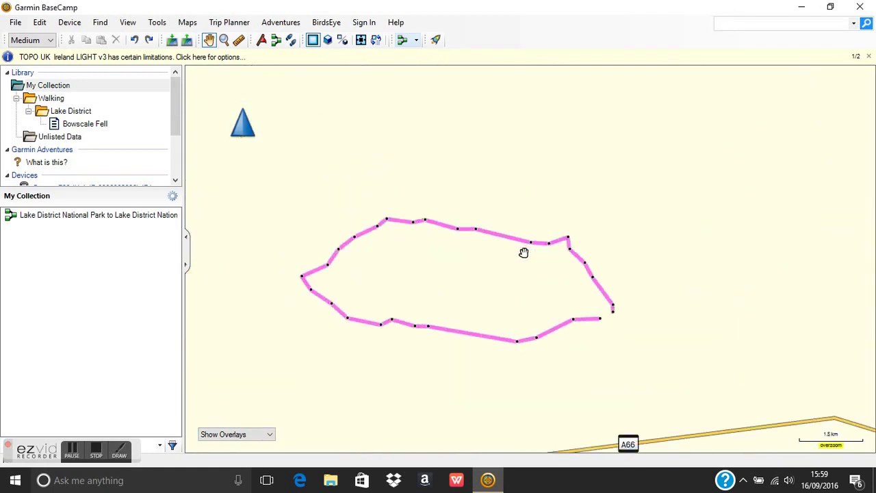
{"action": "scroll", "coordinate": [524, 253], "scroll_direction": "up", "scroll_amount": 1}
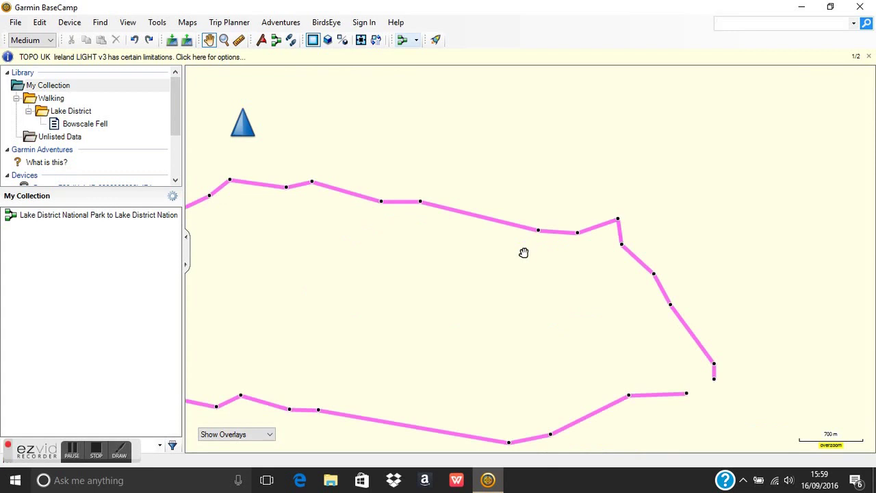
{"action": "left_click", "coordinate": [187, 23]}
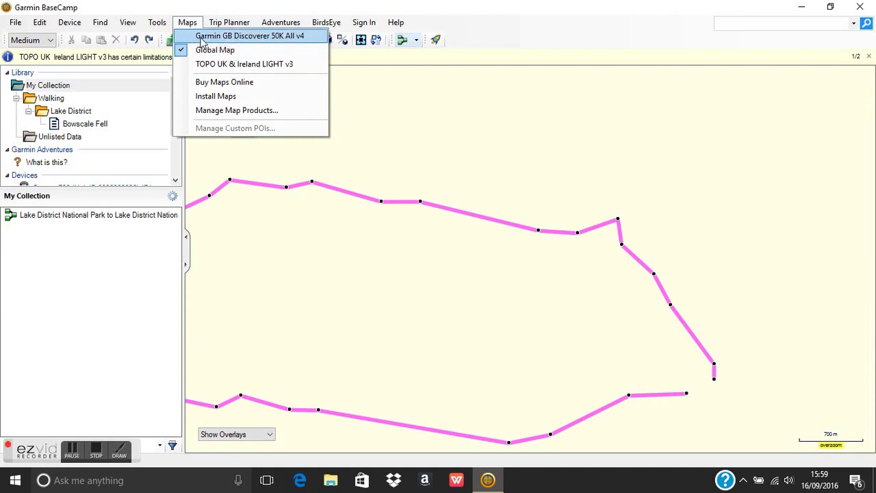
{"action": "left_click", "coordinate": [259, 36]}
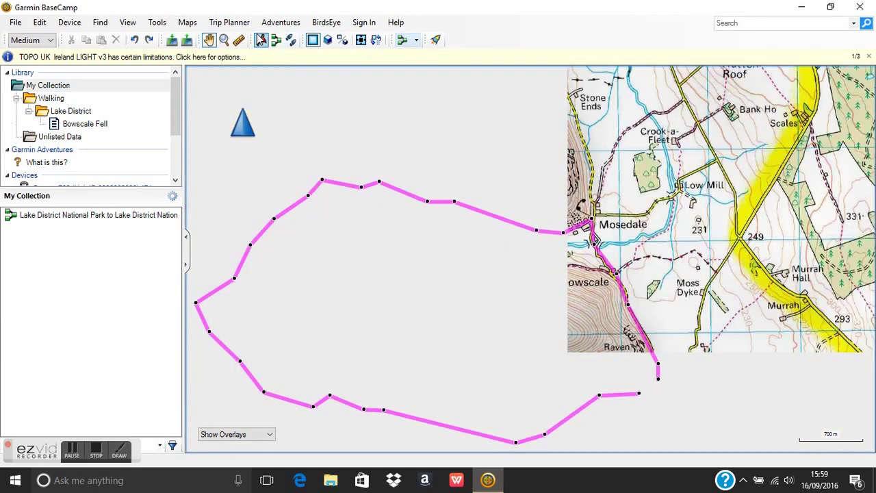
{"action": "scroll", "coordinate": [419, 248], "scroll_direction": "up", "scroll_amount": 1}
{"action": "scroll", "coordinate": [420, 247], "scroll_direction": "down", "scroll_amount": 1}
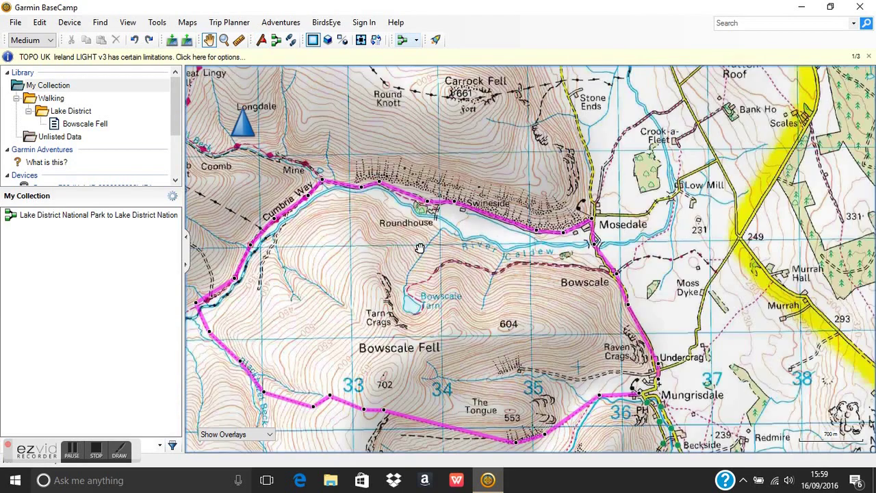
{"action": "scroll", "coordinate": [420, 247], "scroll_direction": "down", "scroll_amount": 1}
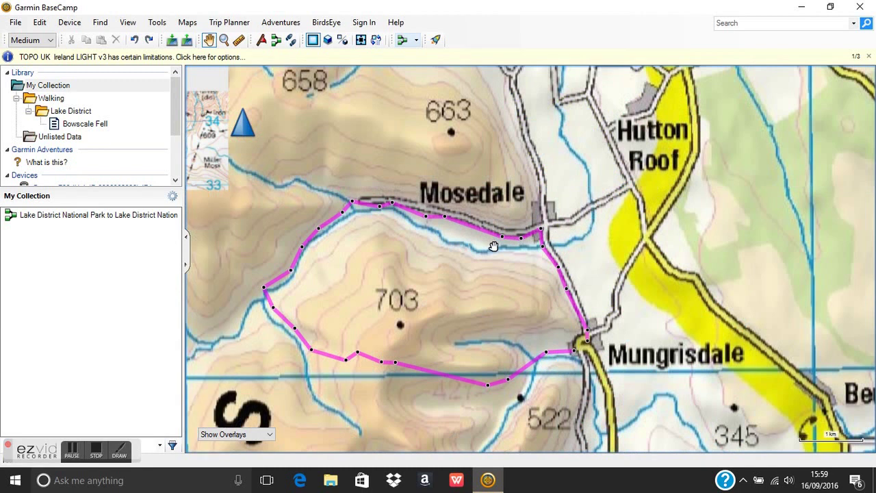
- Switch the displayed map to Global Map and compare its detail around the route
{"action": "left_click", "coordinate": [188, 24]}
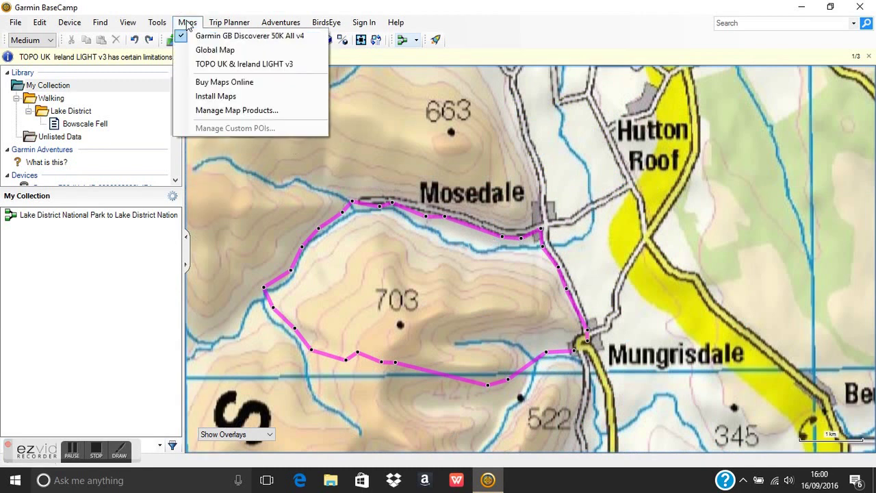
{"action": "left_click", "coordinate": [214, 50]}
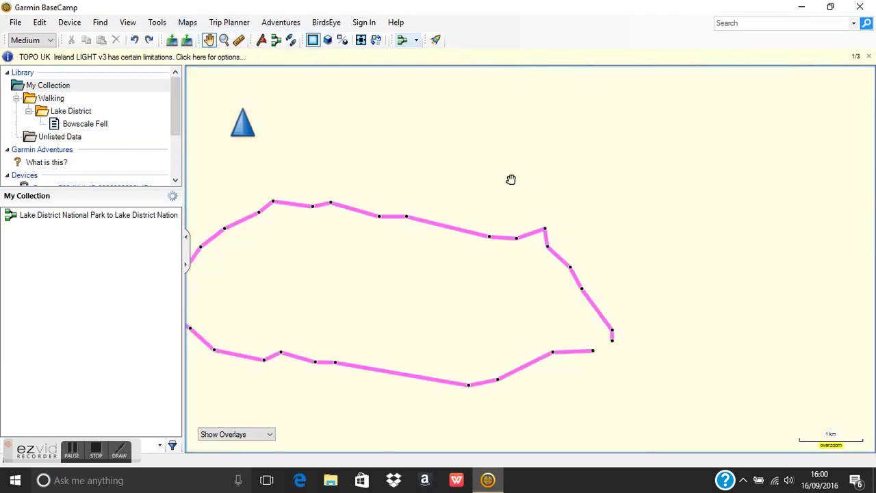
{"action": "scroll", "coordinate": [541, 189], "scroll_direction": "down", "scroll_amount": 2}
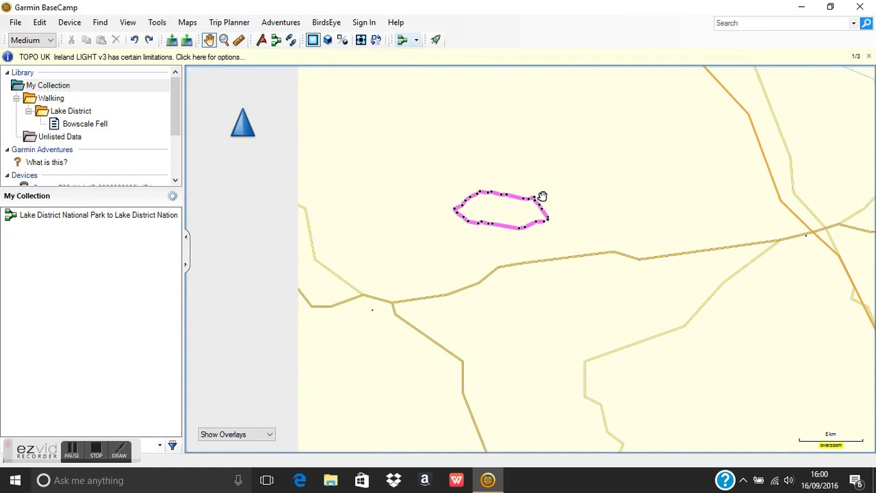
{"action": "scroll", "coordinate": [543, 197], "scroll_direction": "down", "scroll_amount": 1}
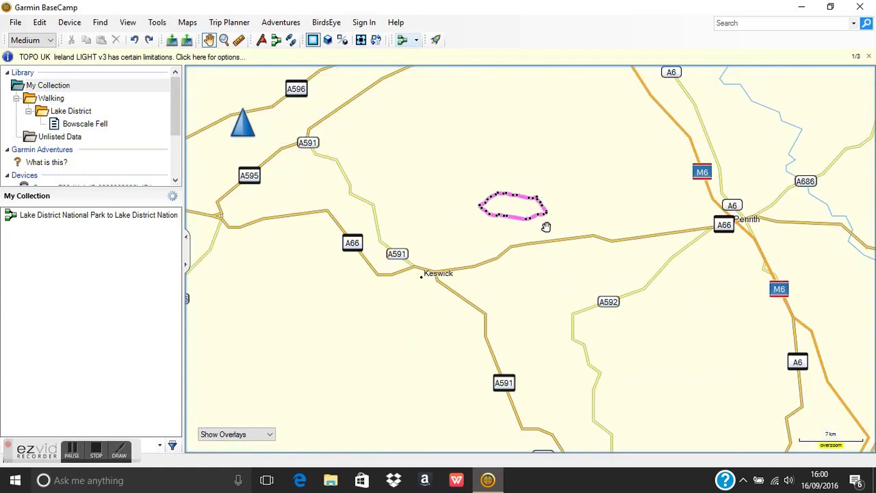
{"action": "scroll", "coordinate": [546, 226], "scroll_direction": "up", "scroll_amount": 3}
- Switch back to the Garmin GB Discoverer 50K All v4 map and bring the Bowscale Fell area into view
{"action": "left_click", "coordinate": [187, 22]}
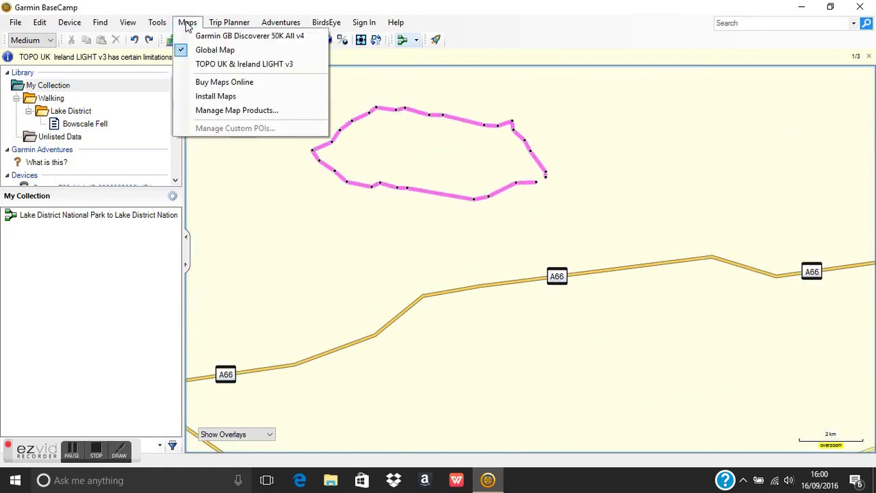
{"action": "left_click", "coordinate": [217, 40]}
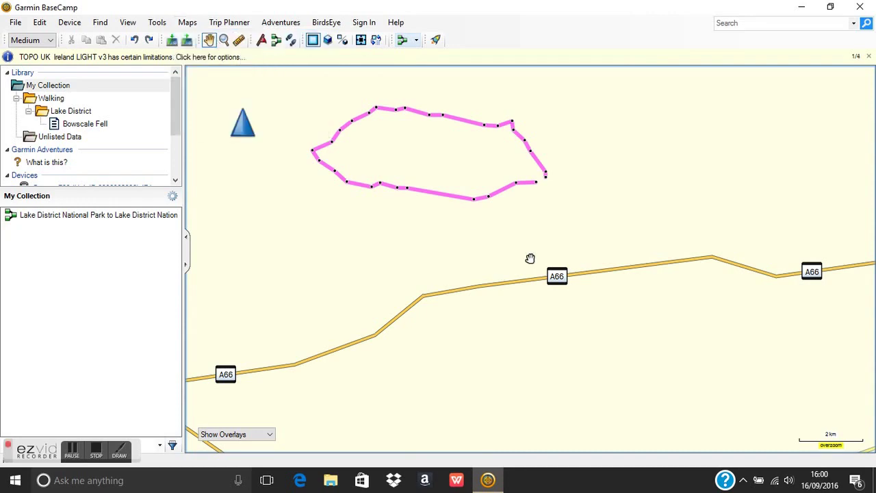
{"action": "scroll", "coordinate": [433, 248], "scroll_direction": "up", "scroll_amount": 1}
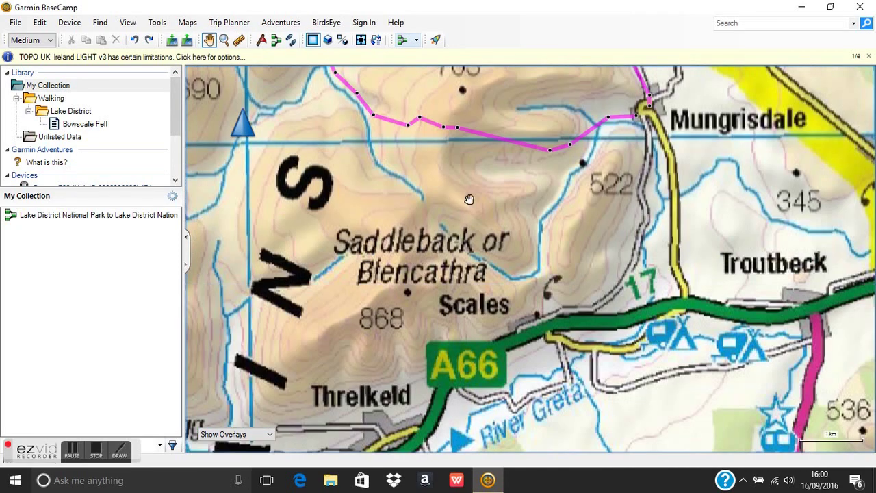
{"action": "left_click_drag", "start_coordinate": [470, 198], "coordinate": [446, 313]}
{"action": "scroll", "coordinate": [466, 264], "scroll_direction": "up", "scroll_amount": 1}
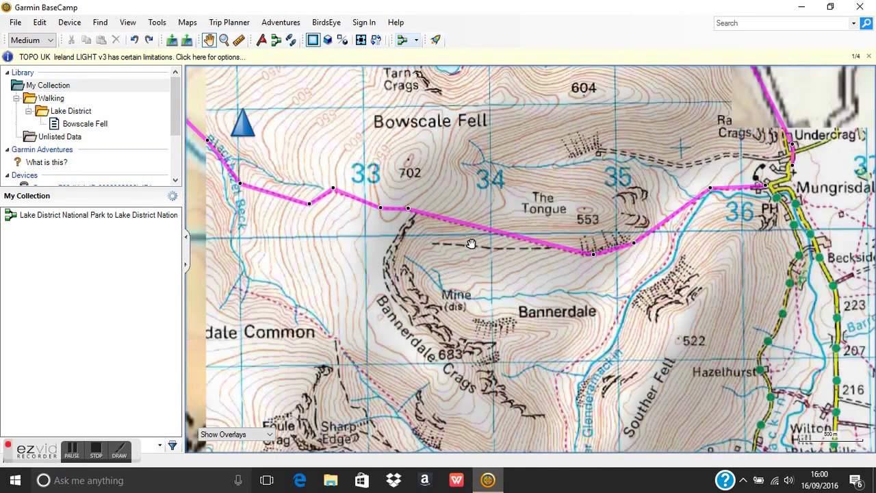
{"action": "scroll", "coordinate": [490, 236], "scroll_direction": "down", "scroll_amount": 1}
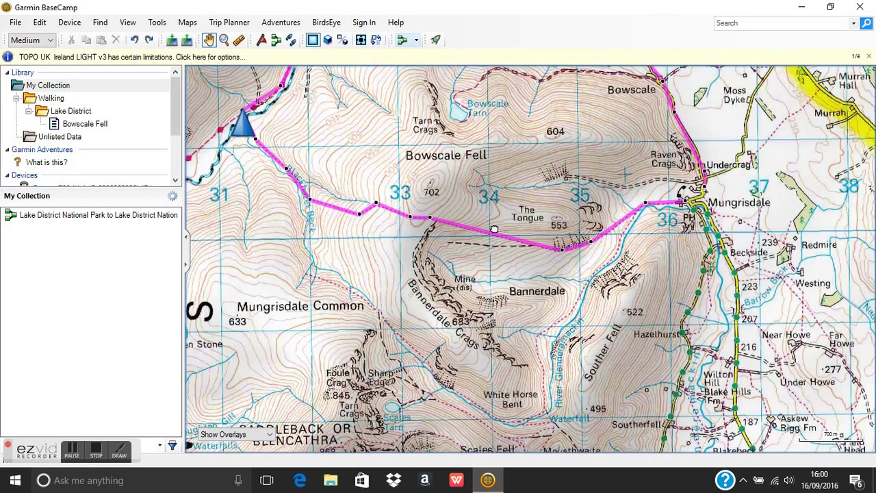
{"action": "scroll", "coordinate": [273, 170], "scroll_direction": "up", "scroll_amount": 1}
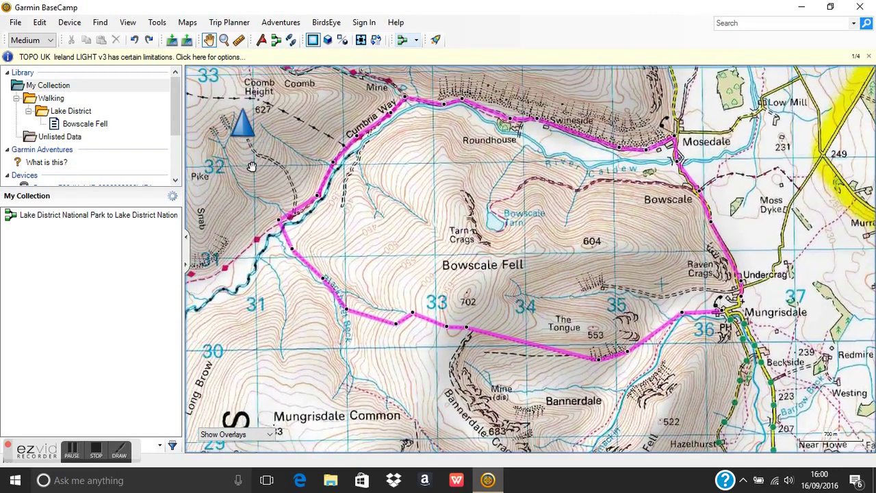
{"action": "left_click", "coordinate": [100, 23]}
{"action": "left_click", "coordinate": [121, 206]}
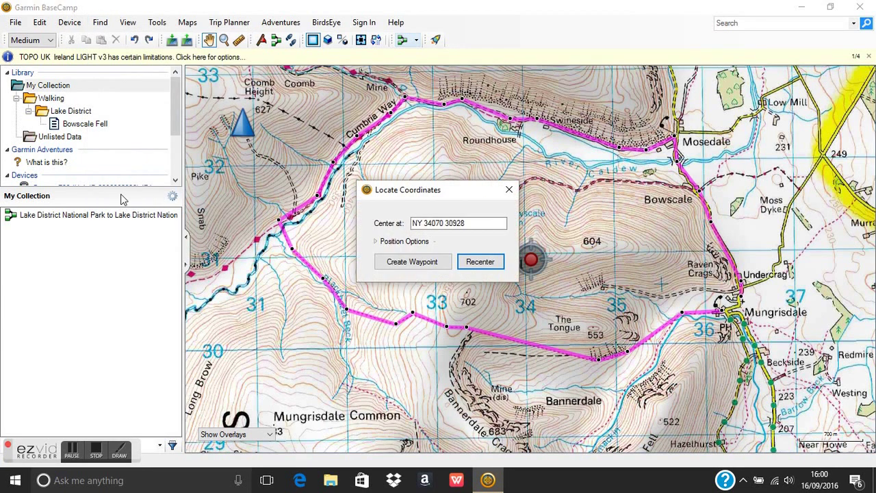
{"action": "left_click_drag", "start_coordinate": [404, 223], "coordinate": [506, 223]}
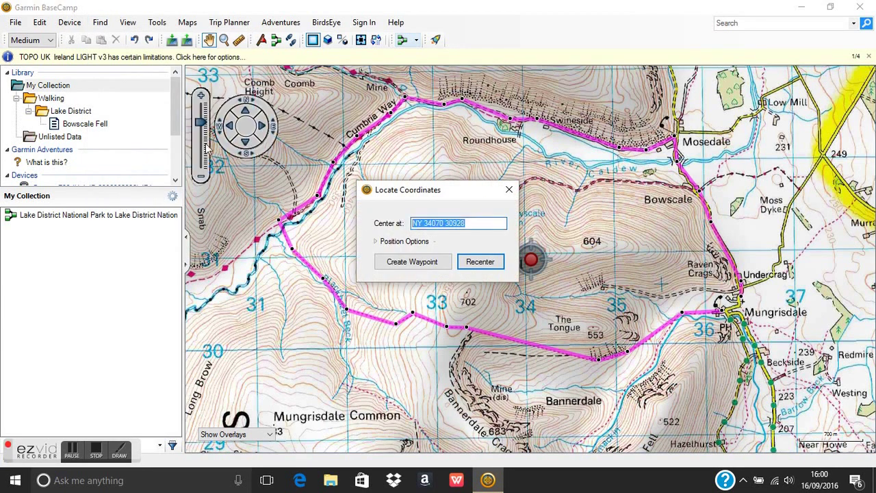
{"action": "type", "text": "NY "}
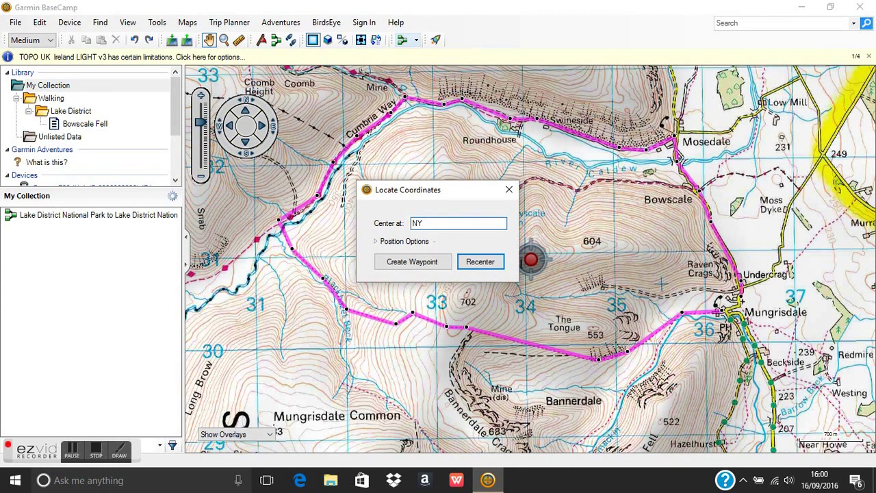
{"action": "type", "text": "36100 30300"}
{"action": "left_click", "coordinate": [481, 262]}
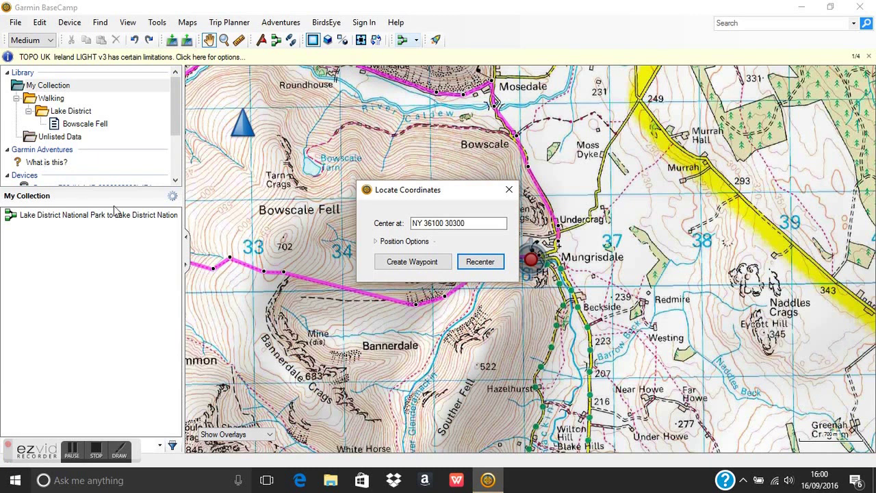
- Create a new list named Scales Fell in the Lake District folder
{"action": "left_click", "coordinate": [73, 129]}
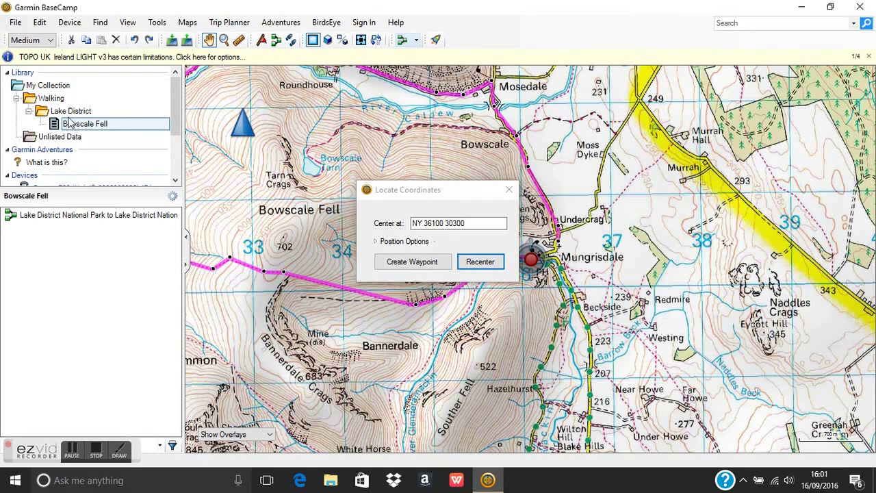
{"action": "left_click", "coordinate": [66, 113]}
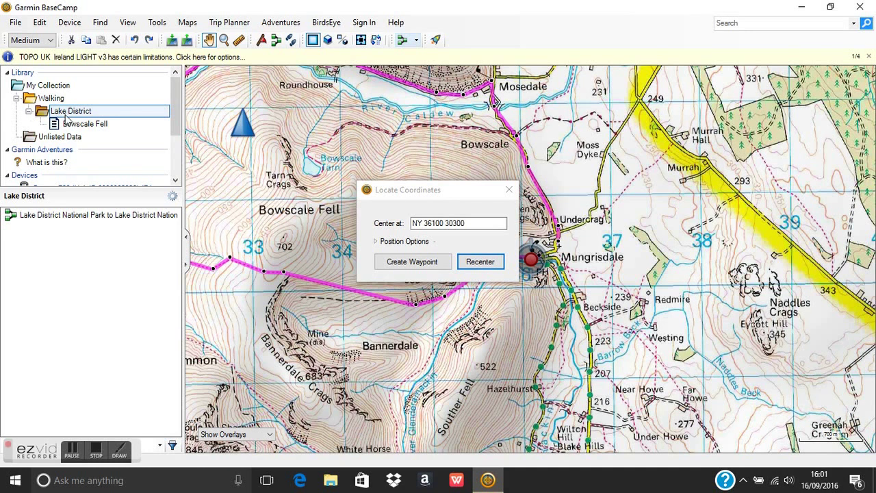
{"action": "left_click", "coordinate": [15, 24]}
{"action": "mouse_move", "coordinate": [55, 38]}
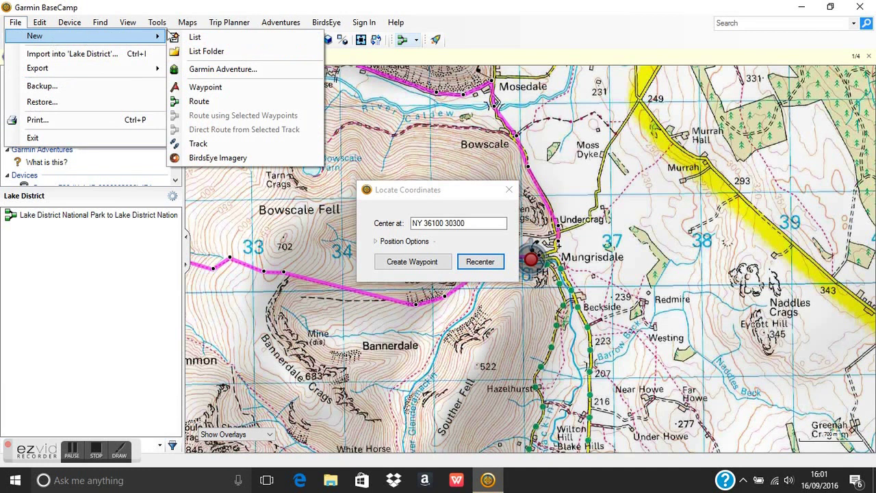
{"action": "left_click", "coordinate": [218, 39]}
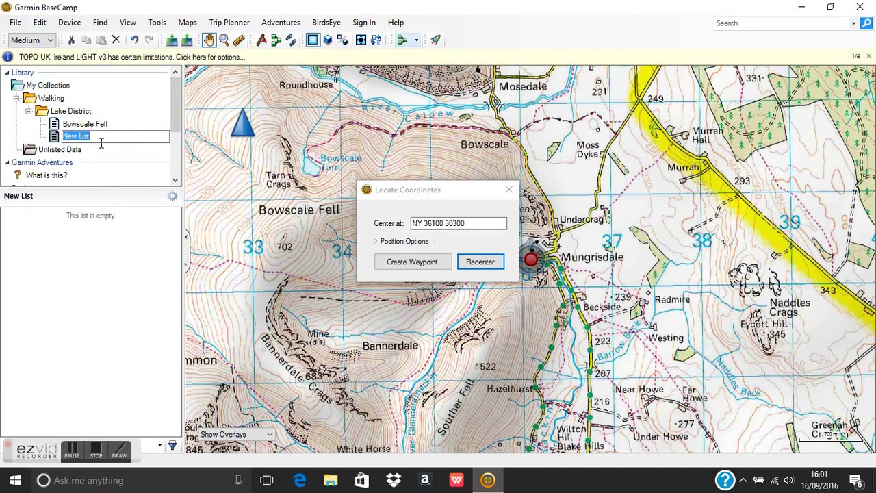
{"action": "type", "text": "Scales Fell"}
{"action": "key", "text": "Return"}
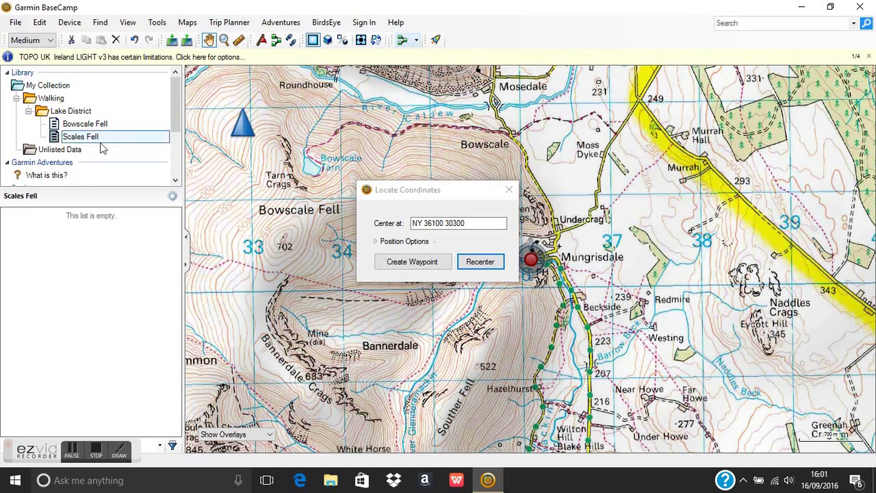
{"action": "left_click", "coordinate": [53, 137]}
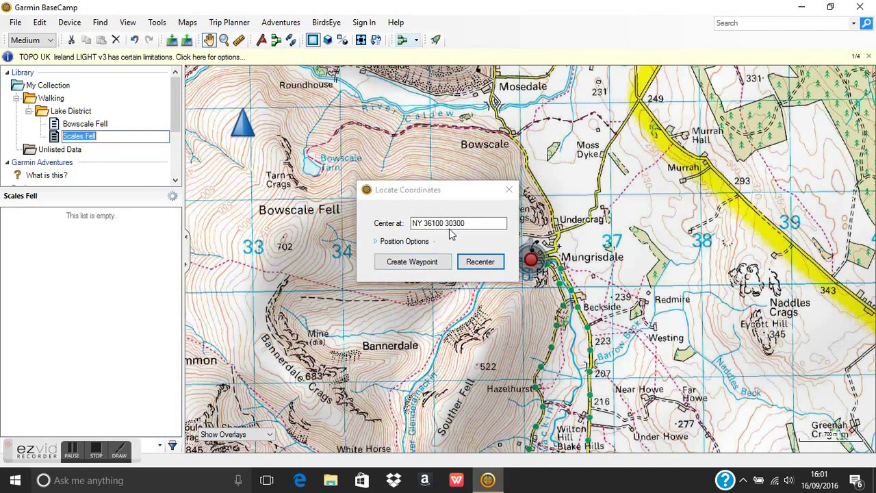
{"action": "left_click_drag", "start_coordinate": [444, 201], "coordinate": [385, 152]}
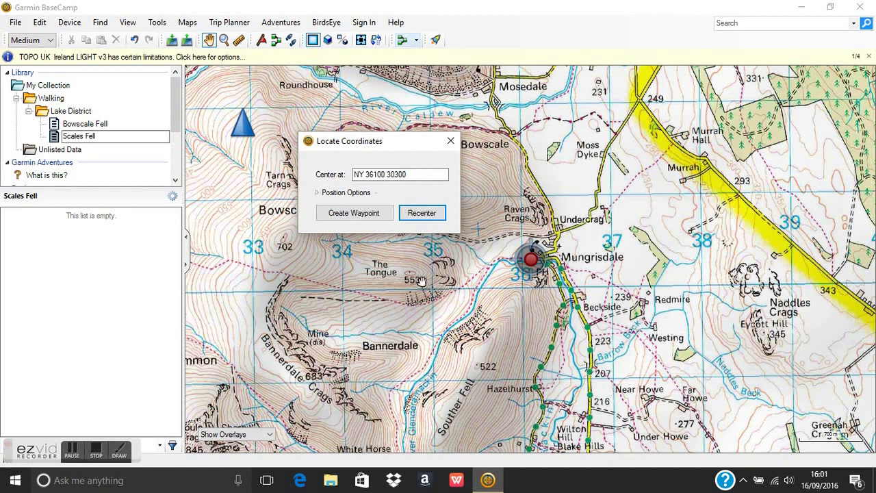
{"action": "left_click", "coordinate": [99, 136]}
{"action": "key", "text": "Left"}
{"action": "key", "text": "Left"}
{"action": "key", "text": "Left"}
{"action": "key", "text": "Left"}
{"action": "key", "text": "Left"}
{"action": "key", "text": "Left"}
{"action": "key", "text": "Left"}
{"action": "key", "text": "Left"}
{"action": "key", "text": "Left"}
{"action": "key", "text": "Left"}
{"action": "key", "text": "Left"}
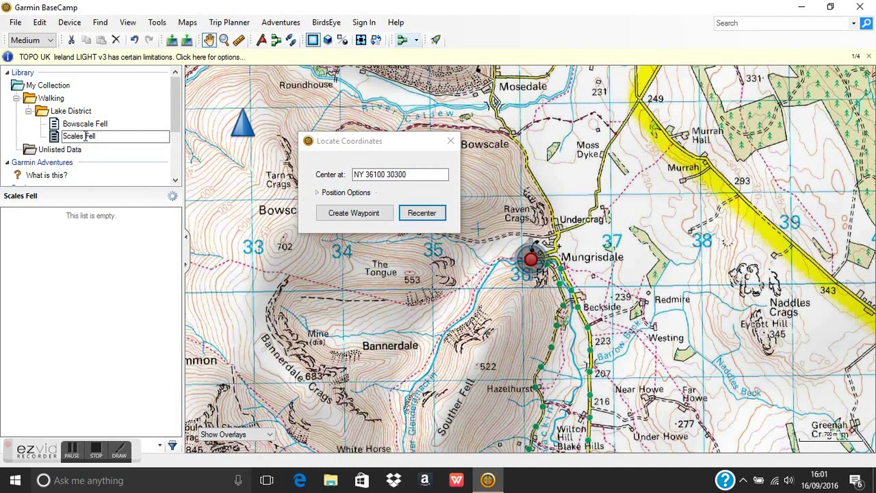
{"action": "key", "text": "End"}
{"action": "right_click", "coordinate": [107, 137]}
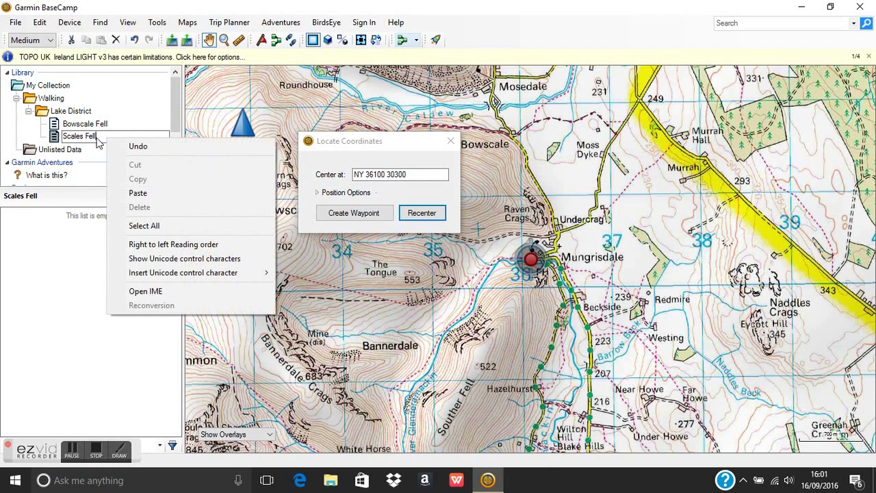
{"action": "left_click", "coordinate": [39, 262]}
{"action": "right_click", "coordinate": [111, 140]}
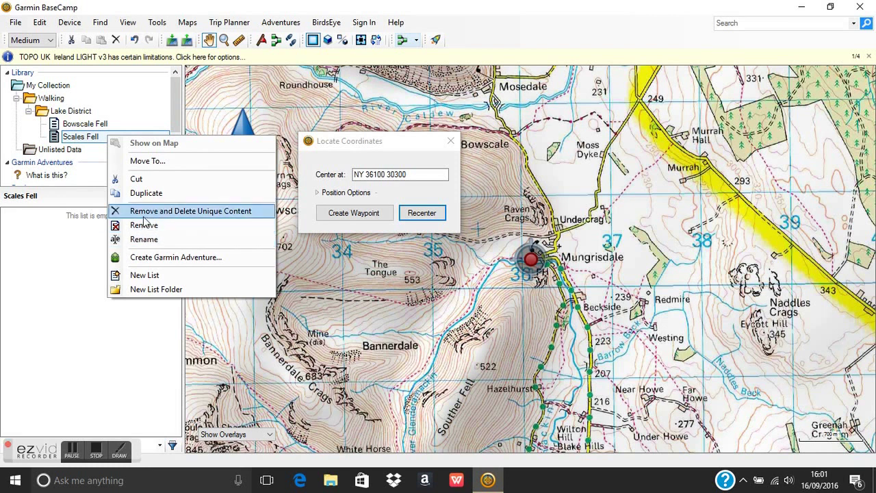
{"action": "left_click", "coordinate": [62, 275]}
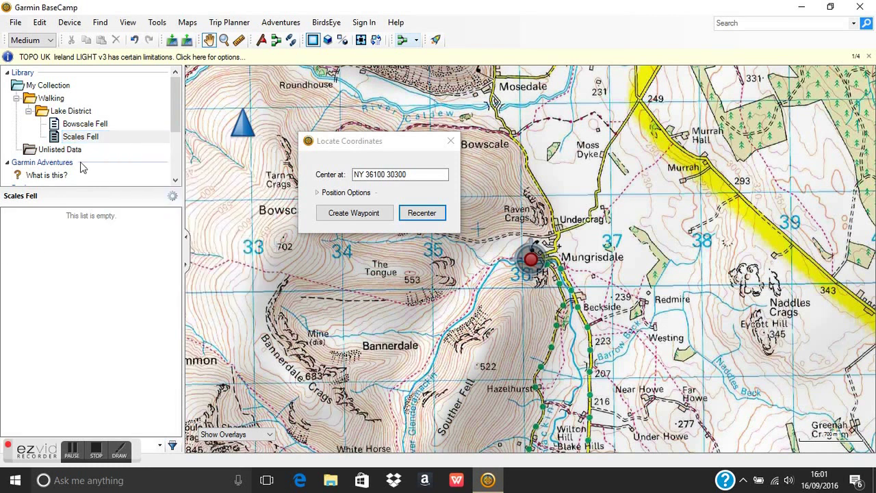
{"action": "left_click", "coordinate": [82, 138]}
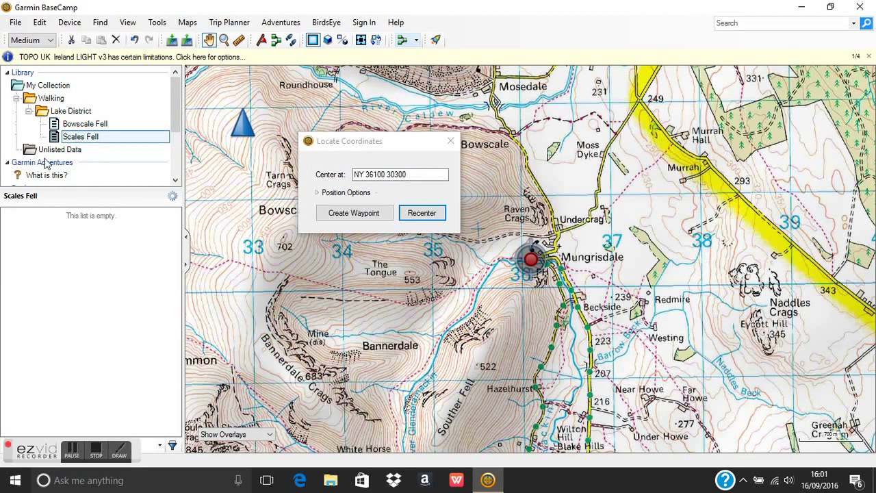
{"action": "left_click", "coordinate": [357, 175]}
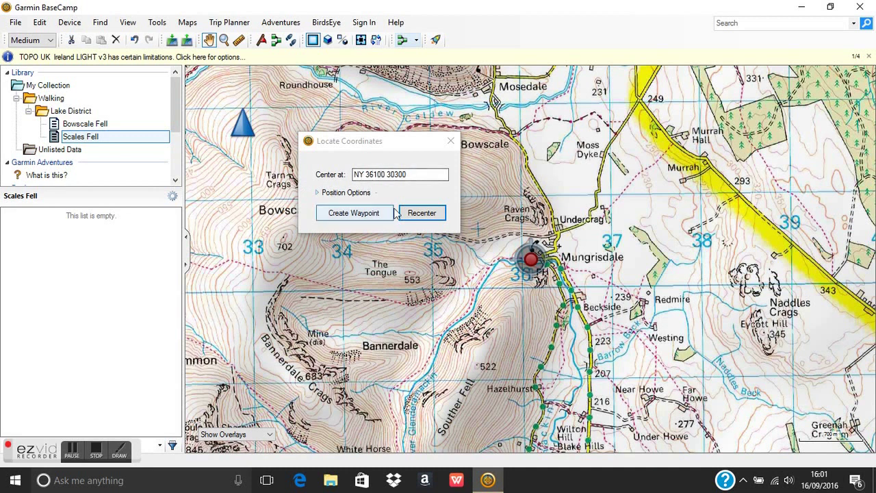
{"action": "left_click", "coordinate": [414, 219]}
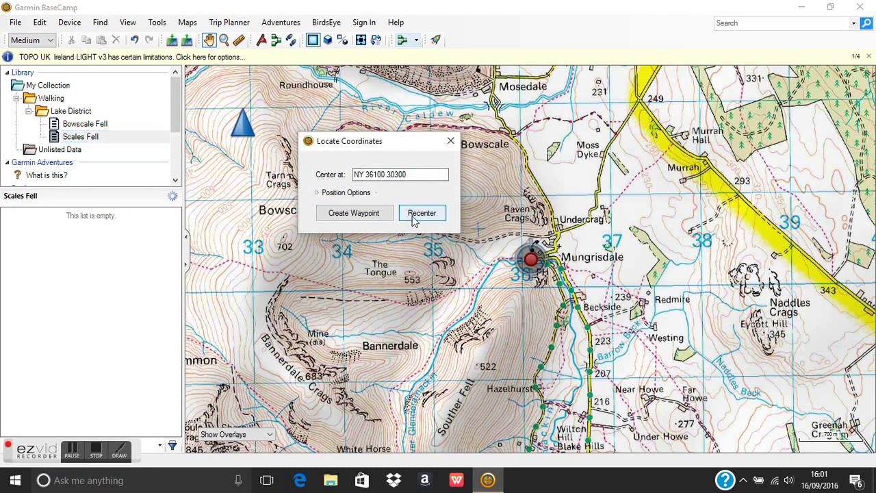
{"action": "left_click", "coordinate": [333, 213]}
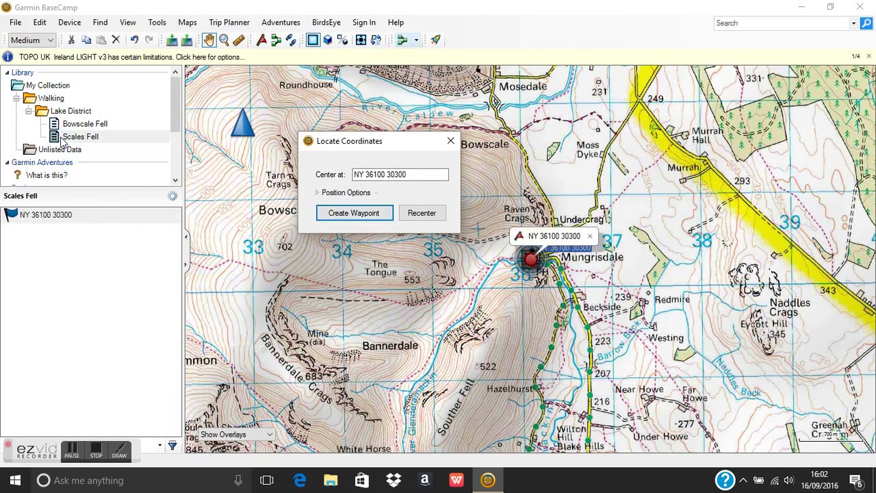
{"action": "double_click", "coordinate": [34, 216]}
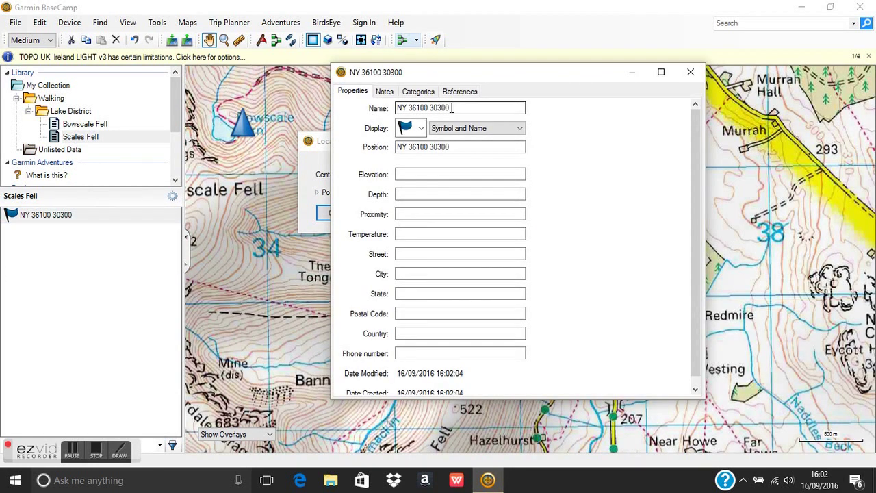
{"action": "left_click_drag", "start_coordinate": [472, 108], "coordinate": [387, 108]}
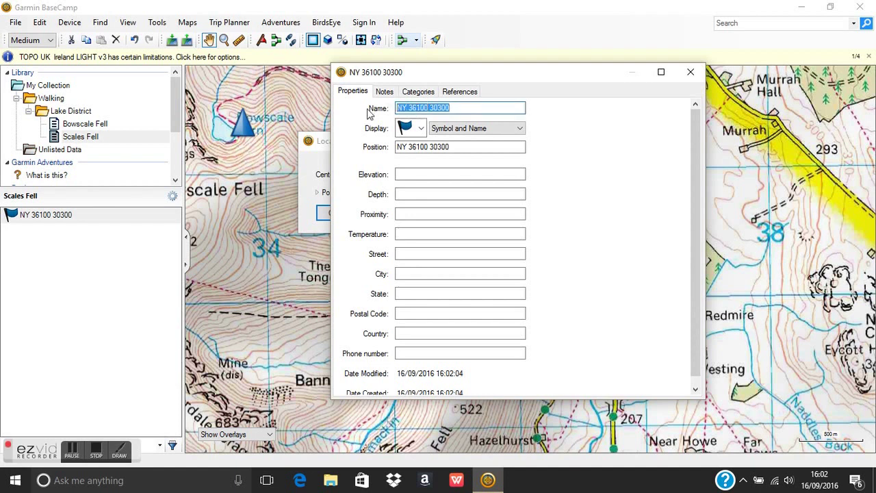
{"action": "key", "text": "BackSpace"}
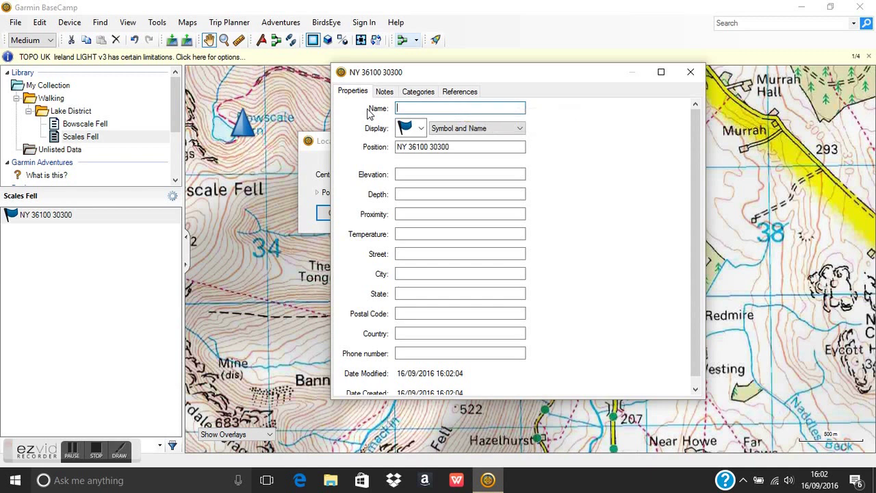
{"action": "type", "text": "SF01"}
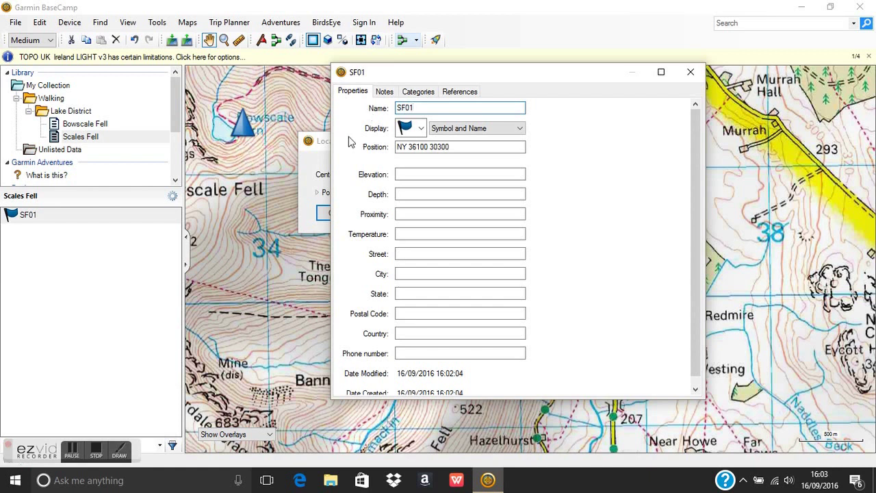
{"action": "left_click", "coordinate": [422, 132]}
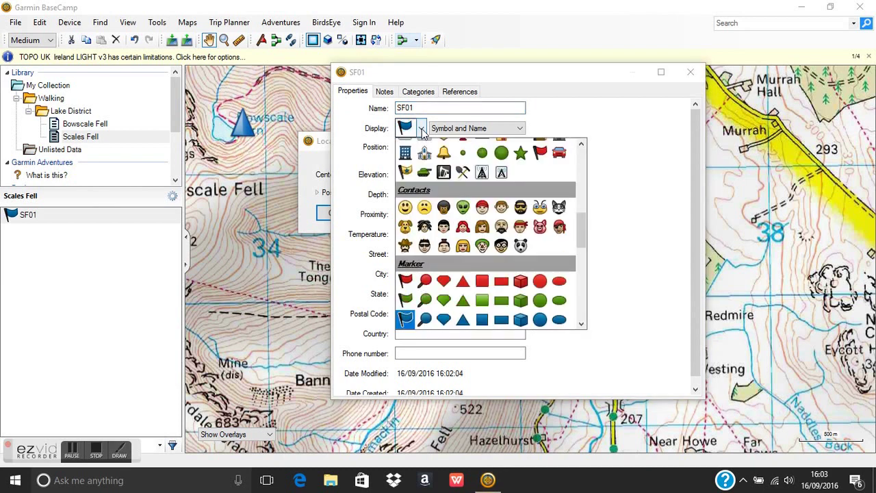
{"action": "left_click", "coordinate": [629, 161]}
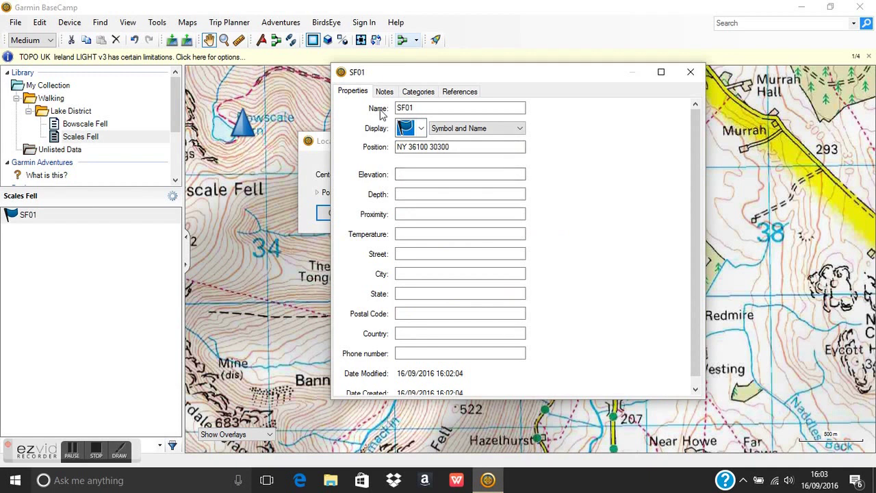
{"action": "left_click", "coordinate": [691, 72]}
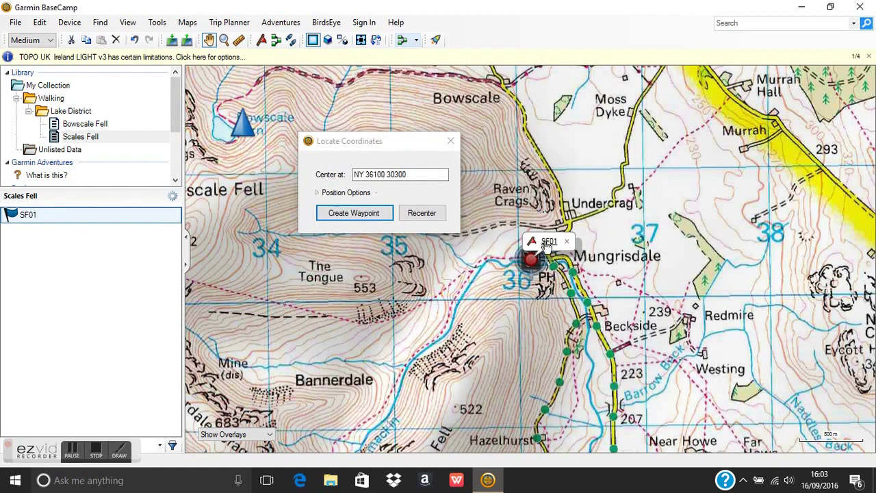
{"action": "left_click", "coordinate": [450, 140]}
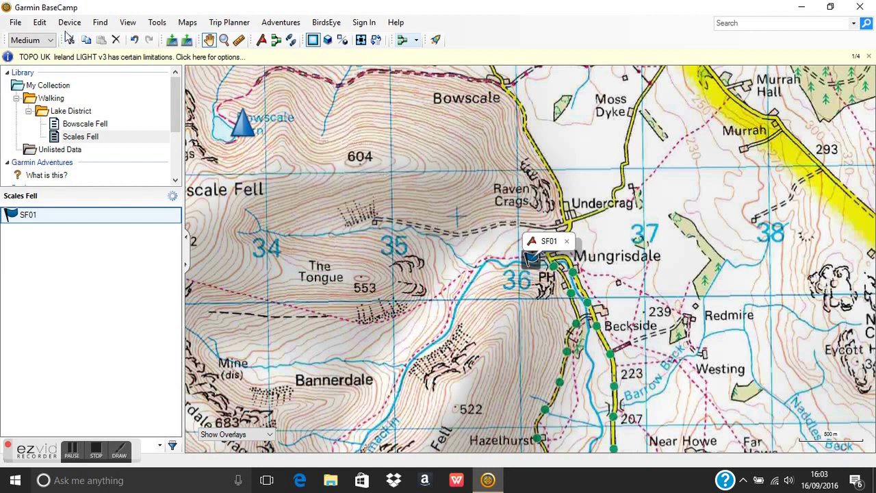
{"action": "left_click", "coordinate": [101, 23]}
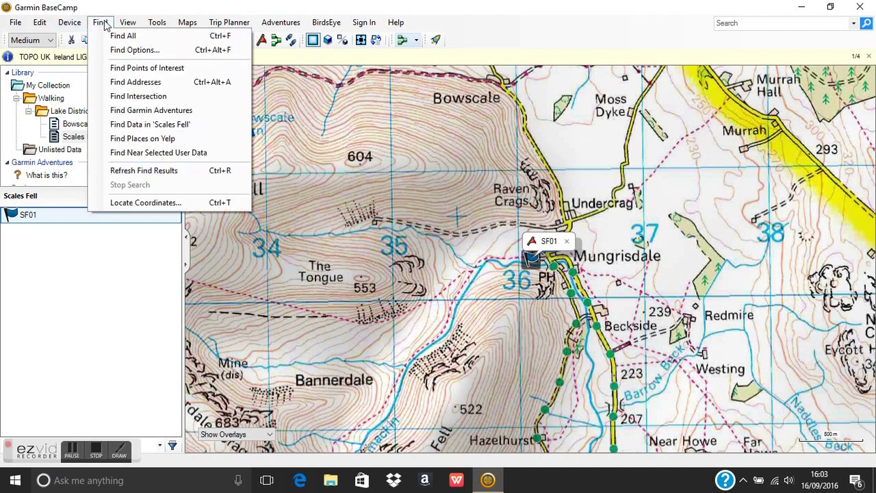
{"action": "left_click", "coordinate": [146, 204]}
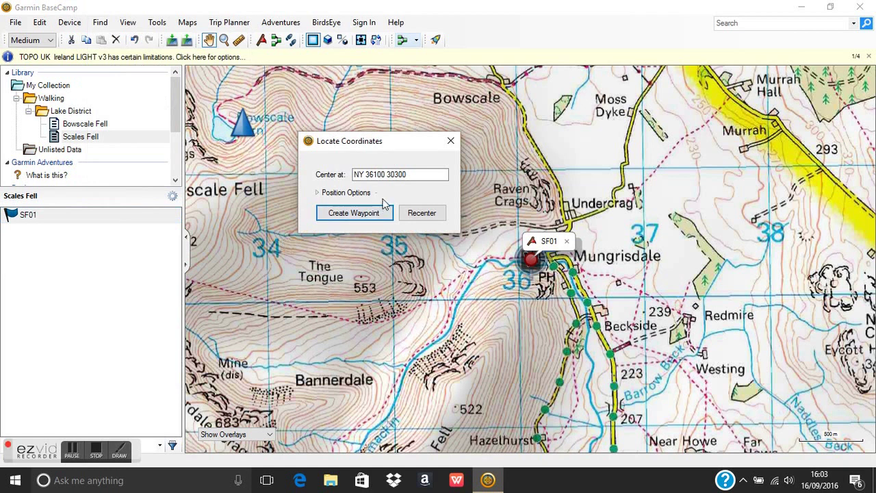
{"action": "left_click", "coordinate": [367, 176]}
{"action": "left_click_drag", "start_coordinate": [367, 176], "coordinate": [478, 169]}
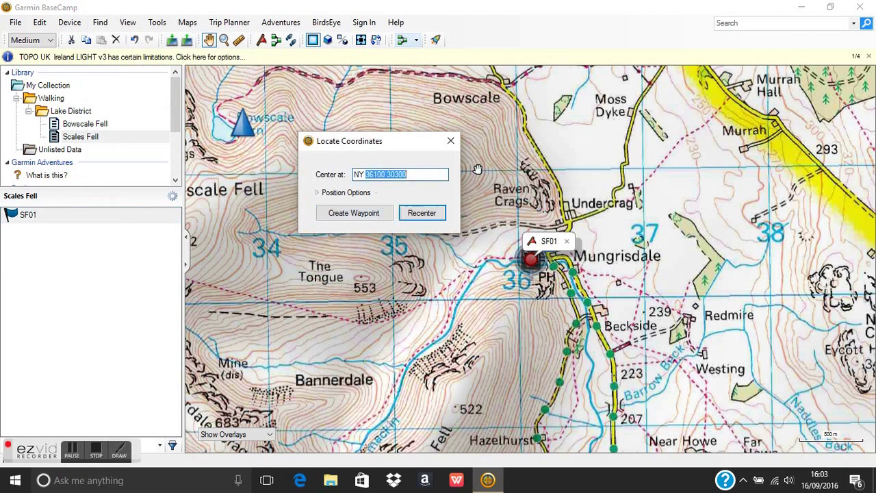
{"action": "key", "text": "BackSpace"}
{"action": "type", "text": "357"}
{"action": "type", "text": "00 30300"}
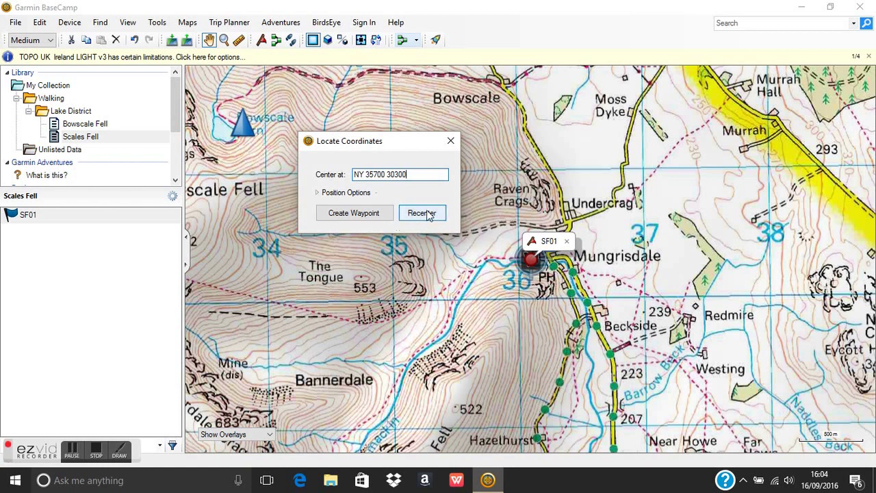
{"action": "left_click", "coordinate": [355, 213]}
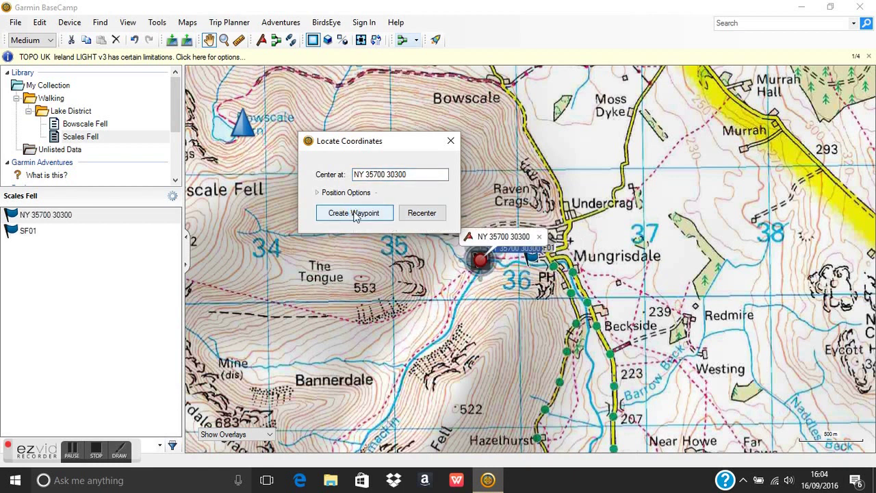
{"action": "double_click", "coordinate": [57, 215]}
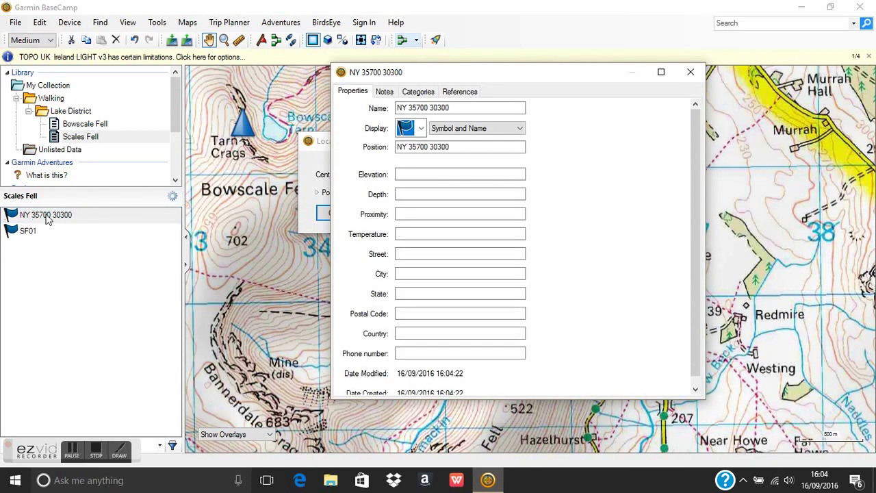
{"action": "left_click_drag", "start_coordinate": [478, 110], "coordinate": [384, 115]}
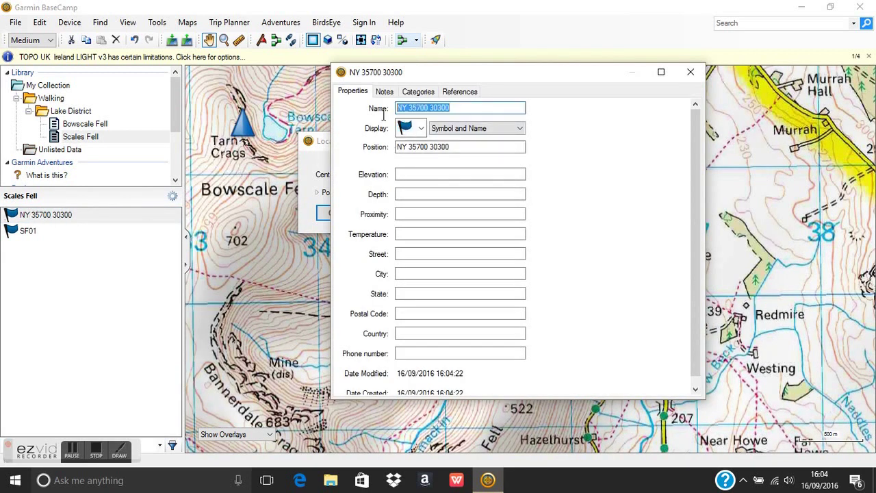
{"action": "key", "text": "BackSpace"}
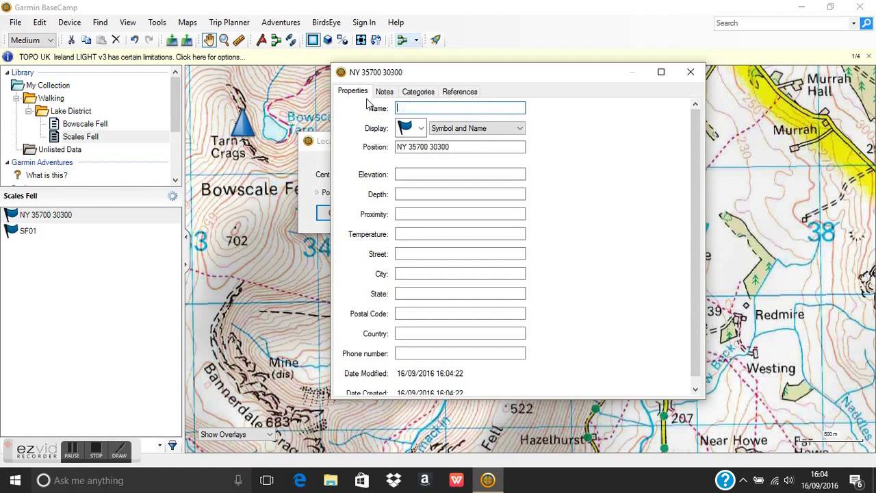
{"action": "type", "text": "SF0"}
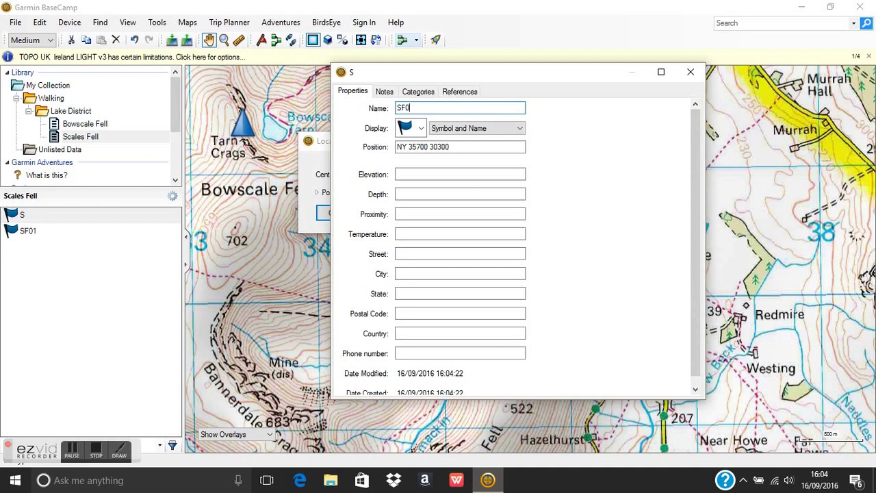
{"action": "type", "text": "2"}
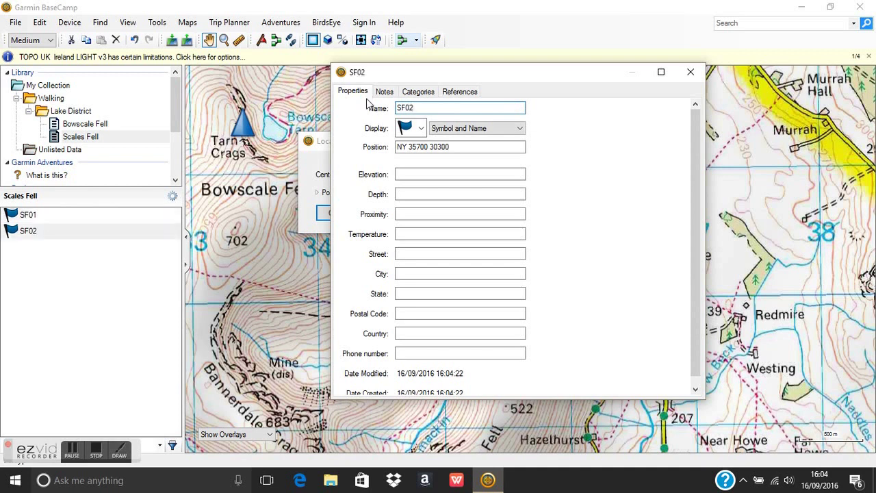
{"action": "key", "text": "Tab"}
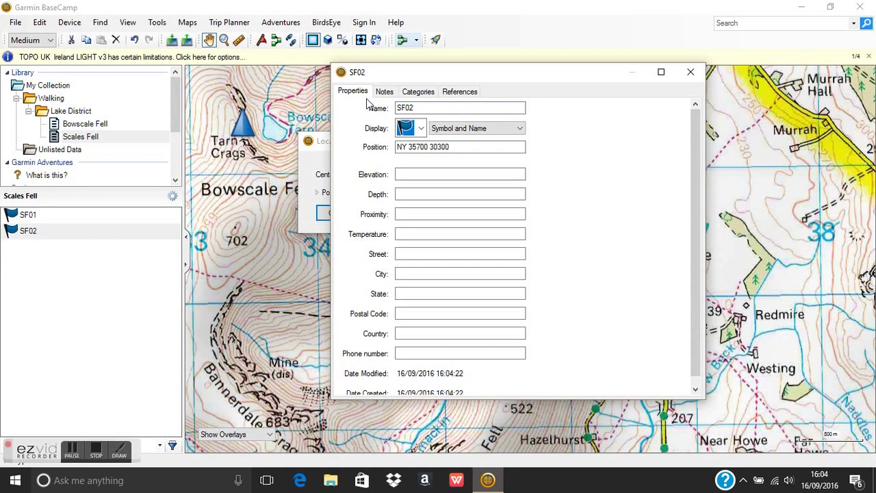
{"action": "left_click", "coordinate": [691, 72]}
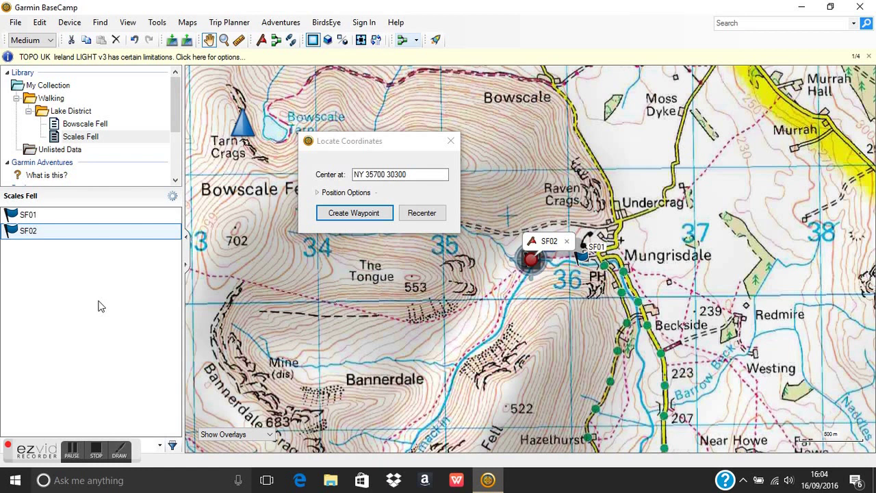
{"action": "left_click", "coordinate": [423, 174]}
{"action": "mouse_move", "coordinate": [236, 156]}
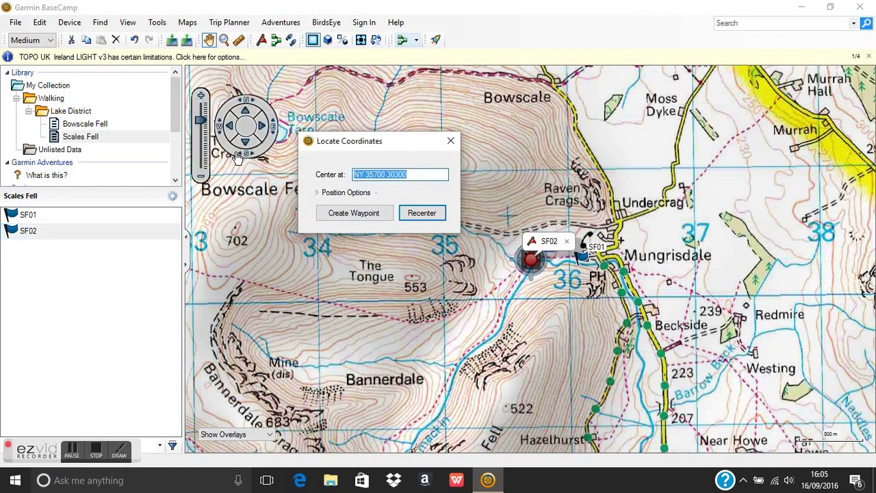
{"action": "key", "text": "BackSpace"}
{"action": "type", "text": "NY"}
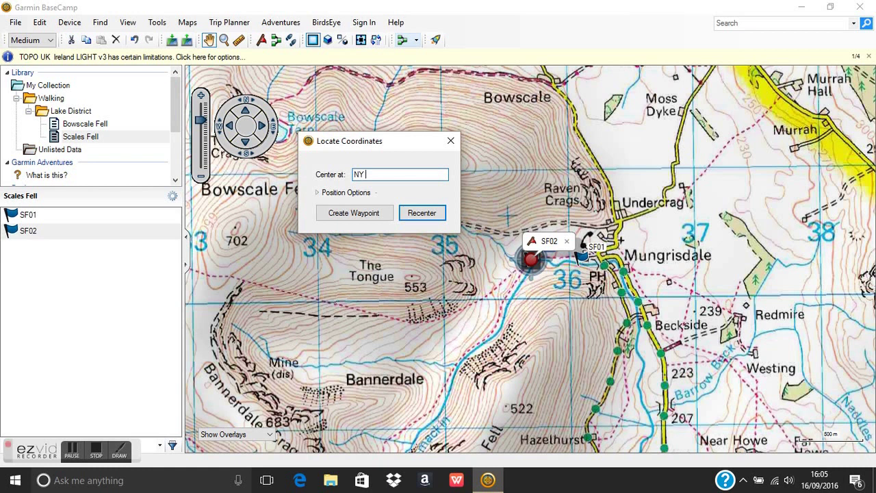
{"action": "type", "text": "35200 29600"}
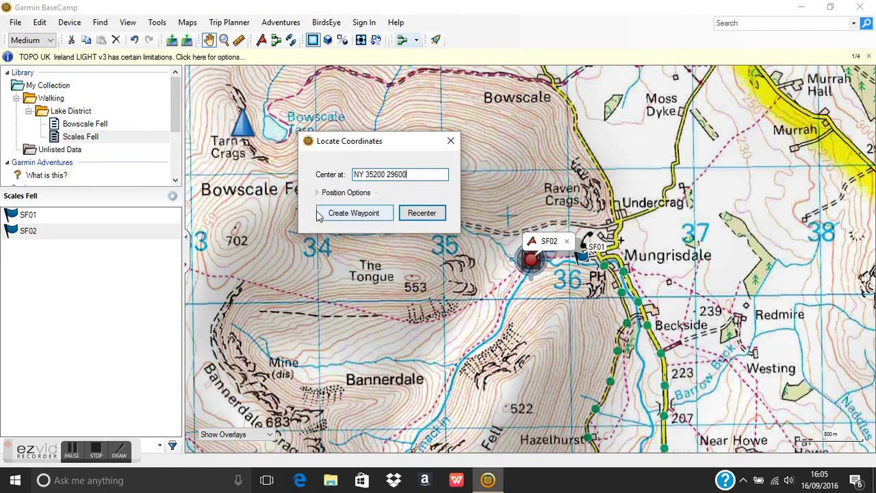
{"action": "left_click", "coordinate": [349, 213]}
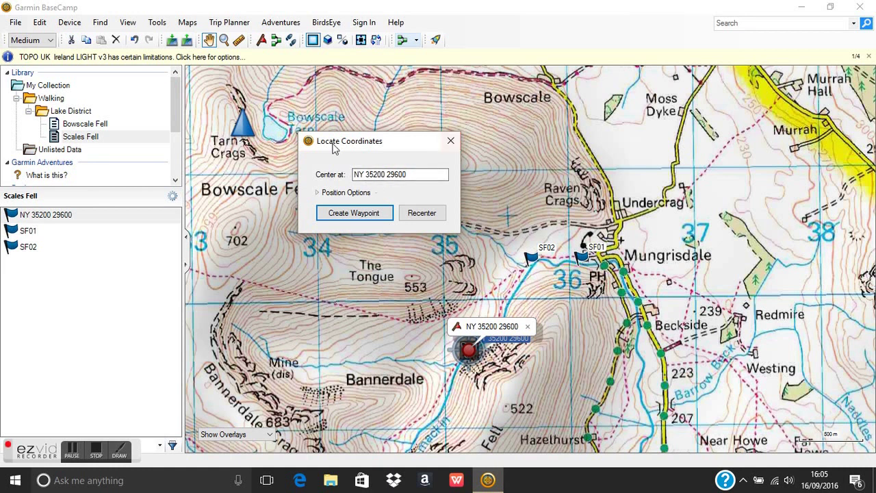
{"action": "left_click", "coordinate": [450, 143]}
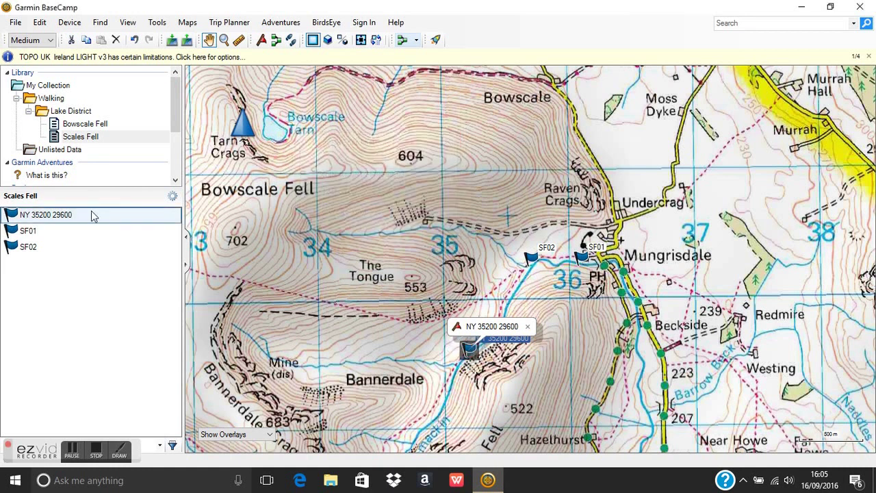
{"action": "double_click", "coordinate": [49, 217]}
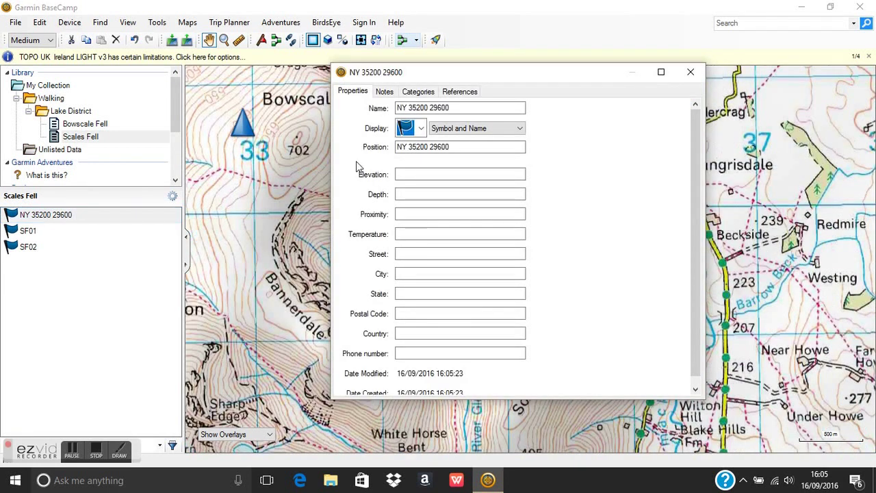
{"action": "left_click_drag", "start_coordinate": [480, 108], "coordinate": [397, 108]}
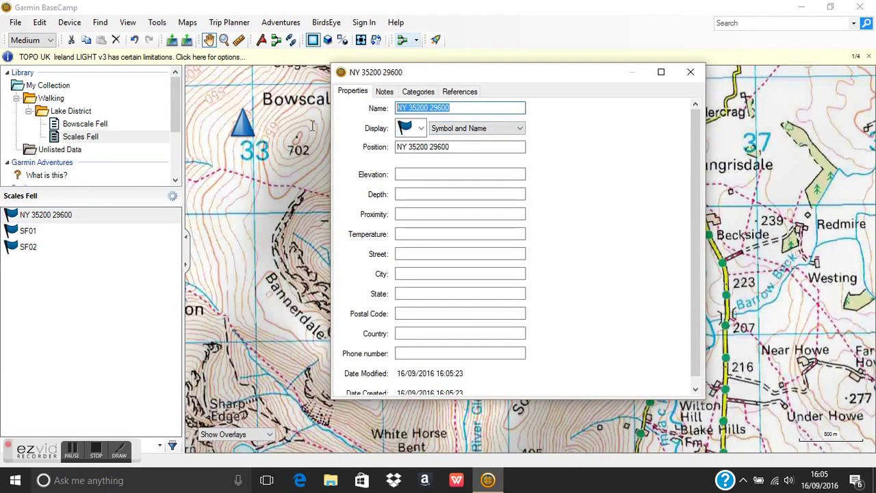
{"action": "key", "text": "BackSpace"}
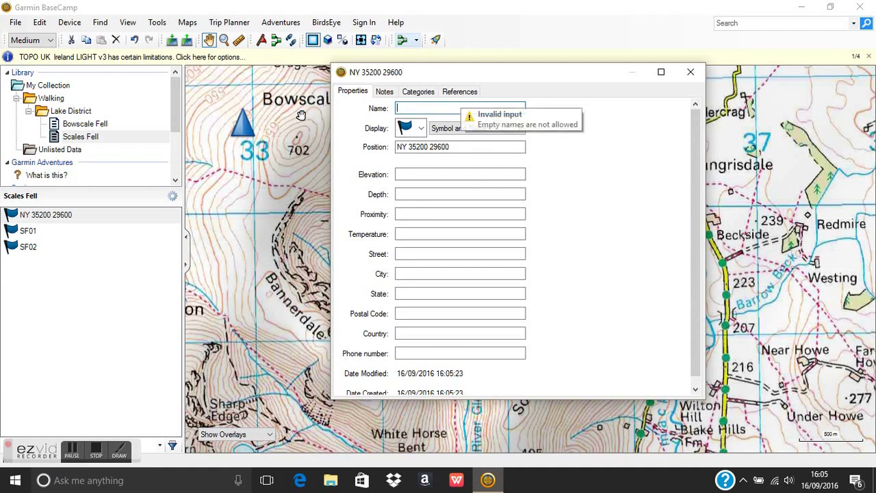
{"action": "type", "text": "SF03"}
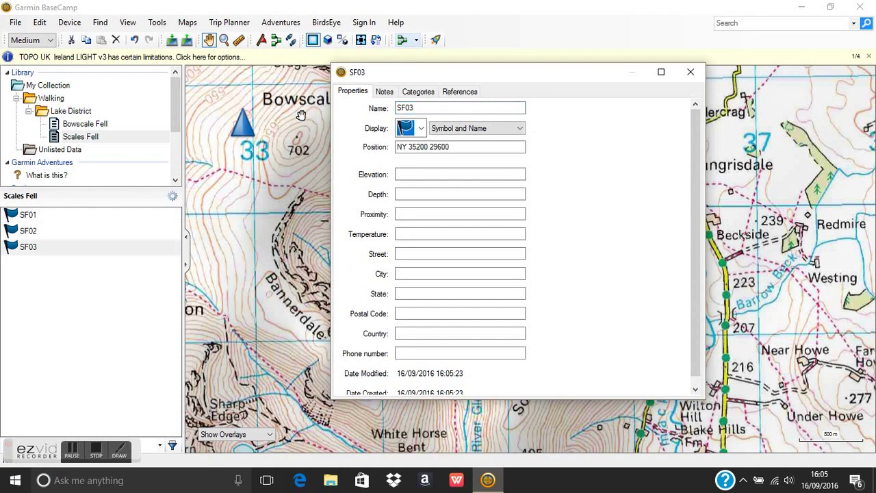
{"action": "left_click", "coordinate": [691, 72]}
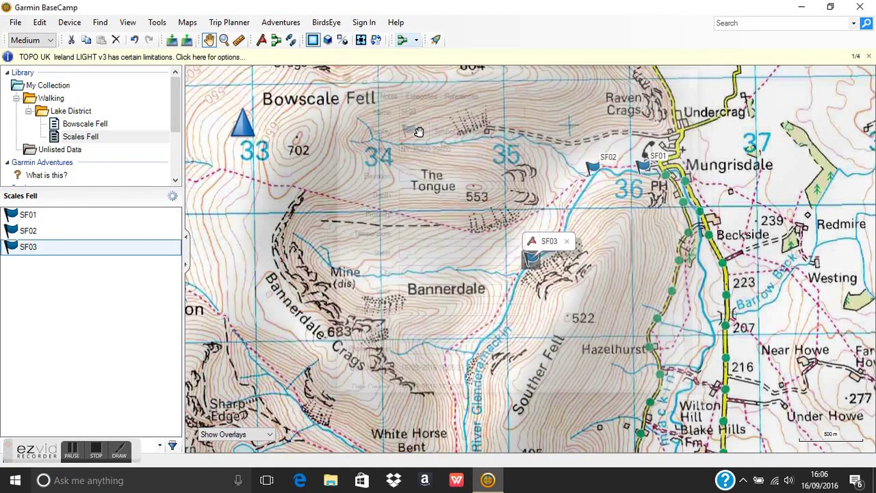
- Examine waypoints SF01, SF02 and SF03 and the onward ground towards Scales Fell on the map, and dismiss the SF01 label
{"action": "left_click", "coordinate": [28, 215]}
{"action": "left_click", "coordinate": [31, 231]}
{"action": "left_click", "coordinate": [30, 246]}
{"action": "left_click", "coordinate": [31, 215]}
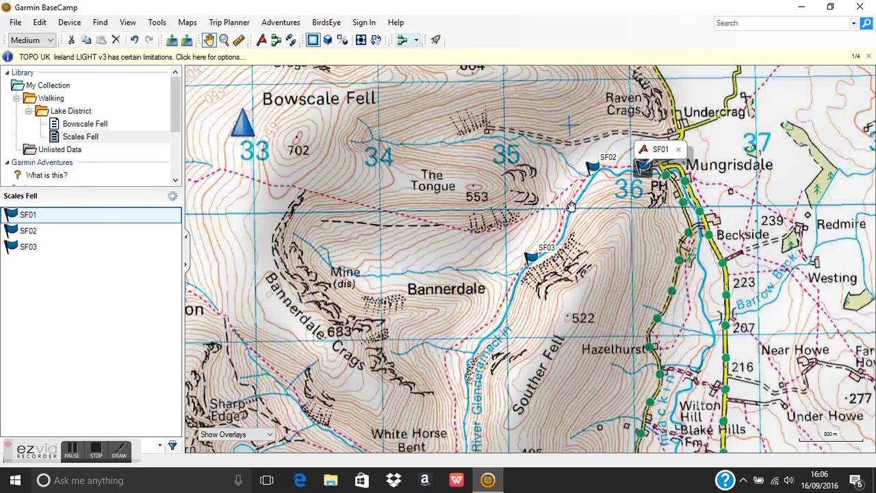
{"action": "left_click_drag", "start_coordinate": [555, 377], "coordinate": [623, 267]}
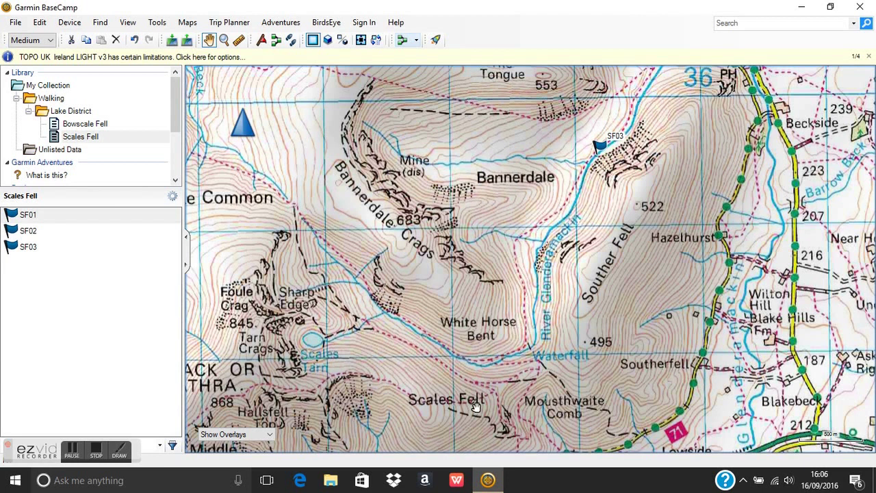
{"action": "left_click_drag", "start_coordinate": [597, 312], "coordinate": [550, 345]}
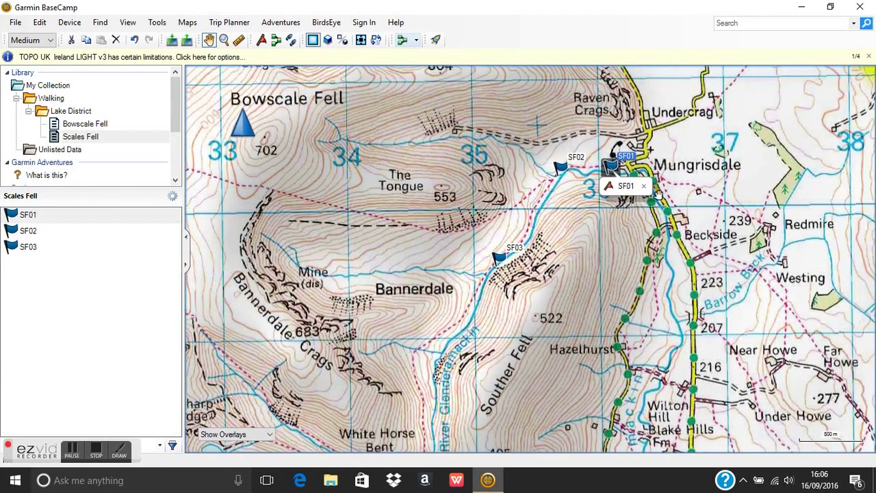
{"action": "left_click", "coordinate": [644, 185]}
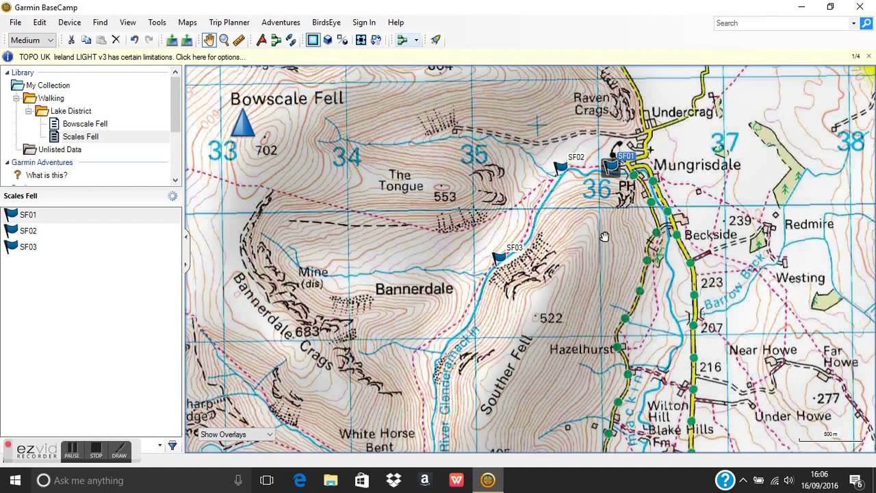
- Create a route using waypoints SF01, SF02 and SF03 from the Scales Fell list
{"action": "left_click", "coordinate": [31, 217]}
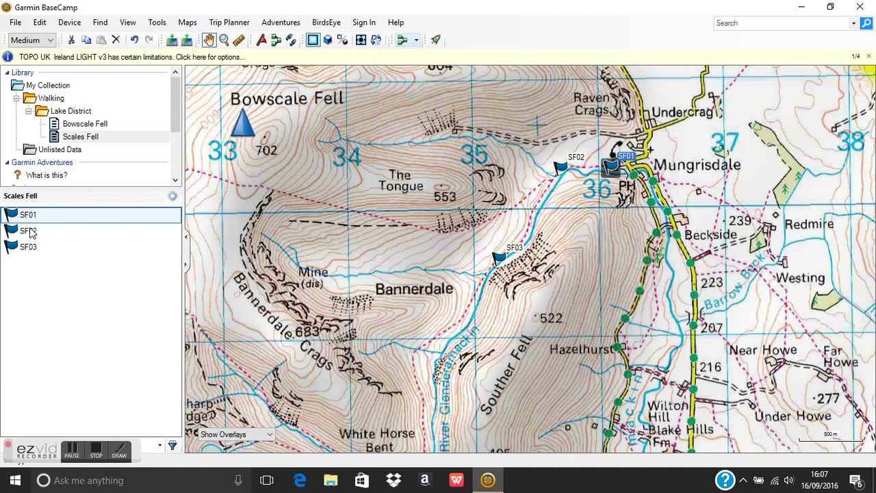
{"action": "left_click", "coordinate": [31, 233], "text": "ctrl"}
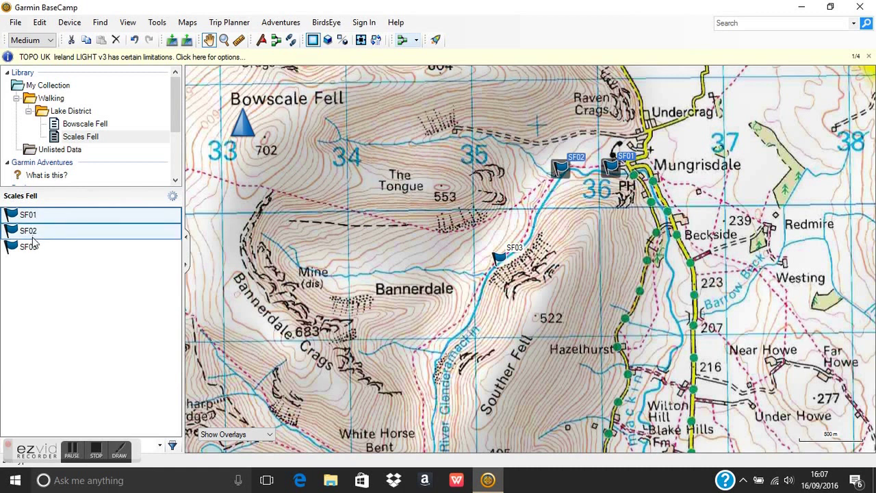
{"action": "left_click", "coordinate": [33, 249], "text": "ctrl"}
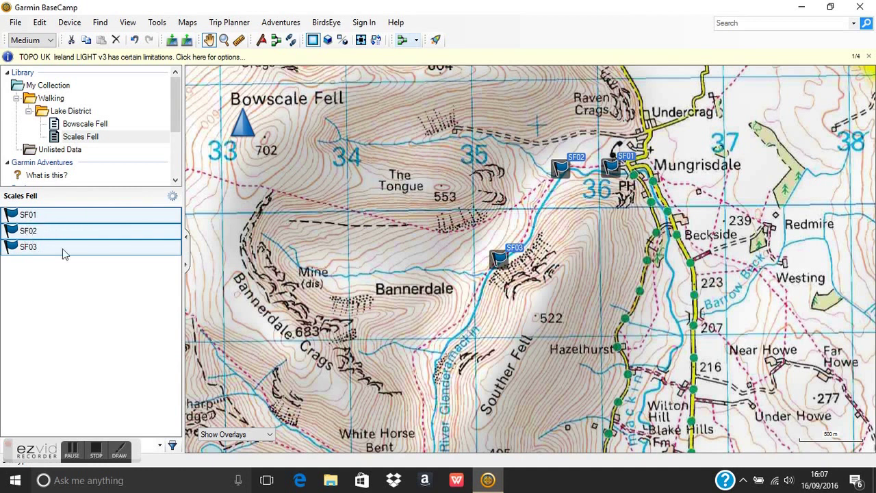
{"action": "right_click", "coordinate": [78, 236]}
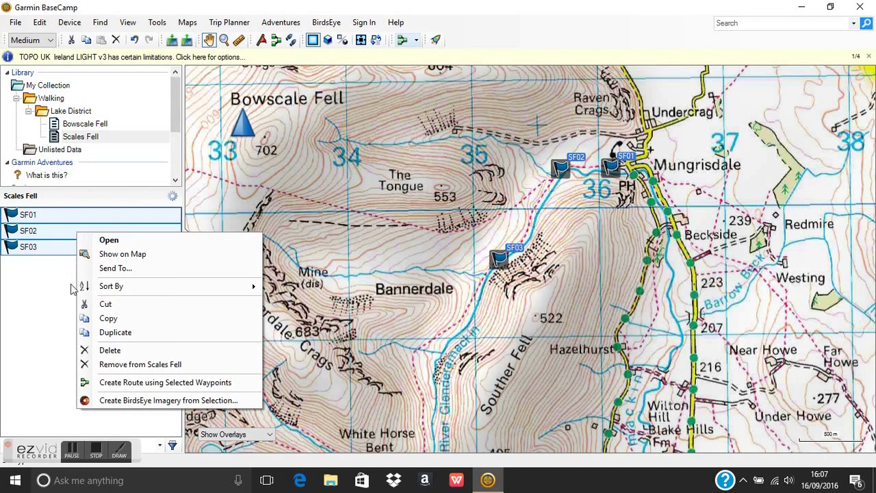
{"action": "left_click", "coordinate": [127, 384]}
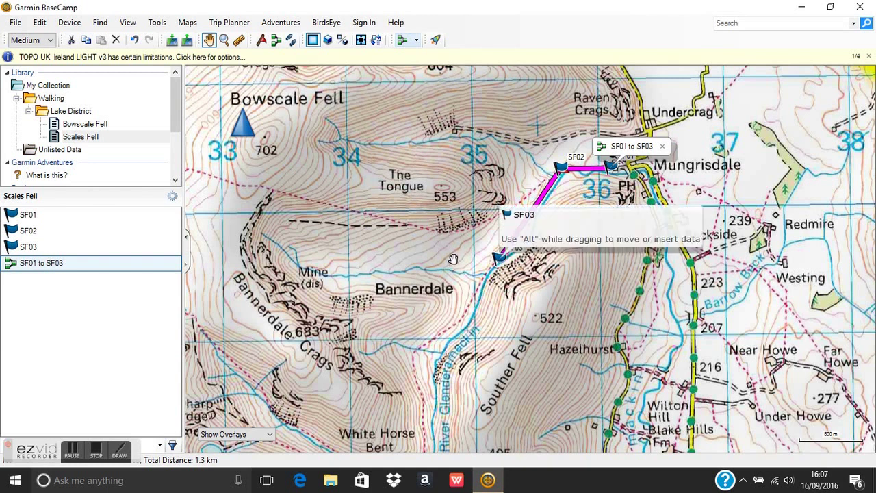
{"action": "left_click", "coordinate": [74, 327]}
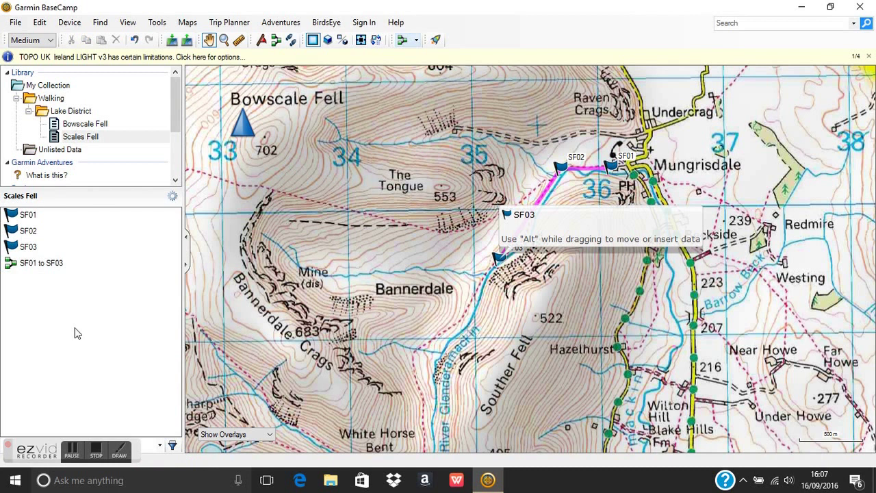
- Undo the creation of the SF01 to SF03 route
{"action": "left_click", "coordinate": [29, 263]}
{"action": "left_click", "coordinate": [40, 21]}
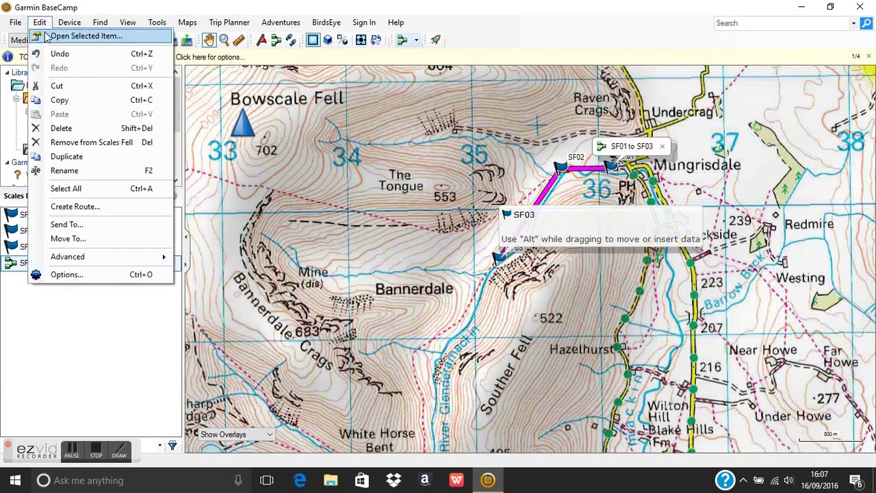
{"action": "left_click", "coordinate": [60, 54]}
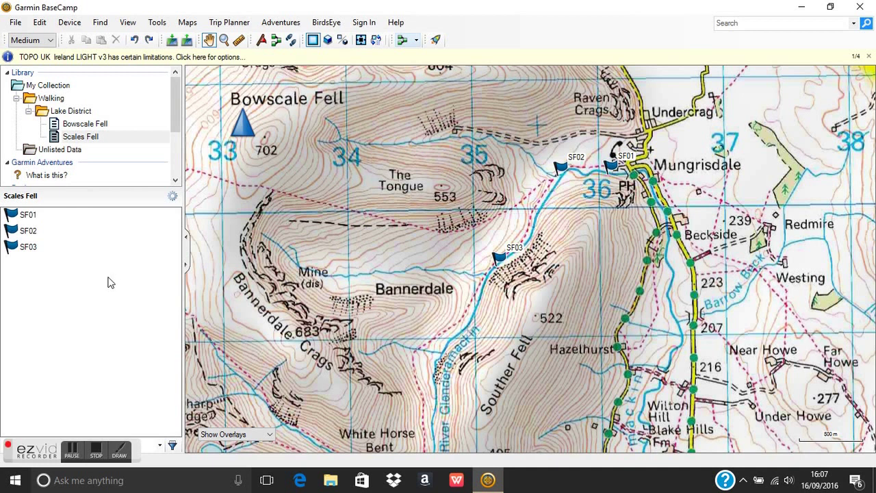
- Switch the activity profile to Hiking and set it back to Direct
{"action": "left_click", "coordinate": [416, 42]}
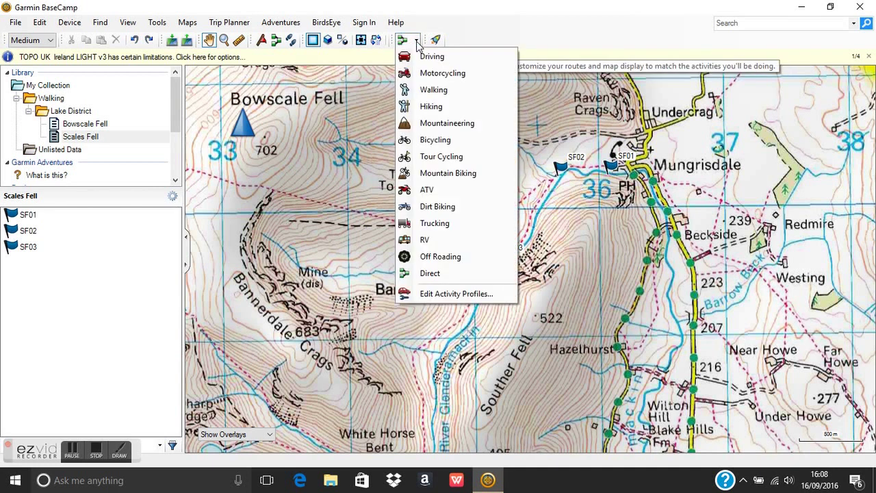
{"action": "left_click", "coordinate": [430, 107]}
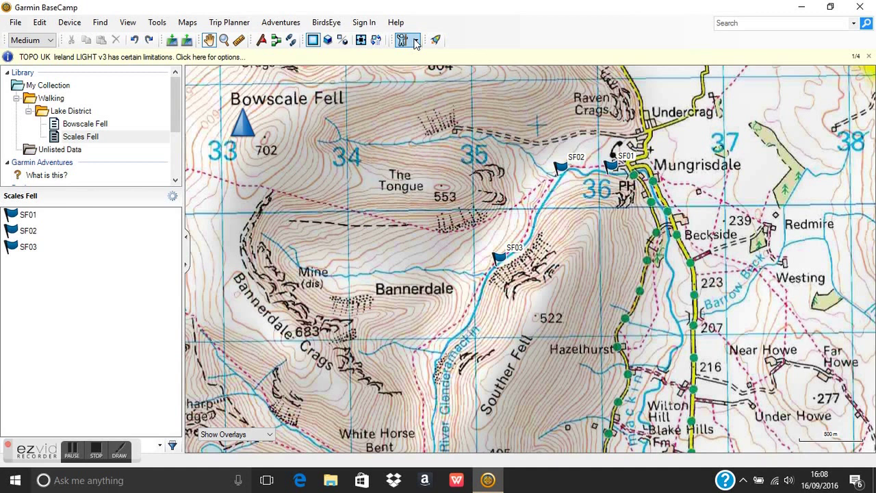
{"action": "left_click", "coordinate": [416, 40]}
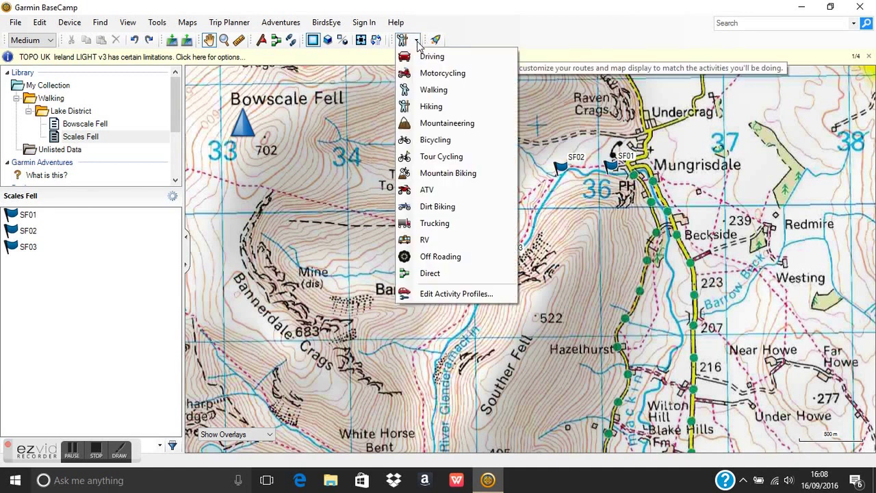
{"action": "left_click", "coordinate": [441, 275]}
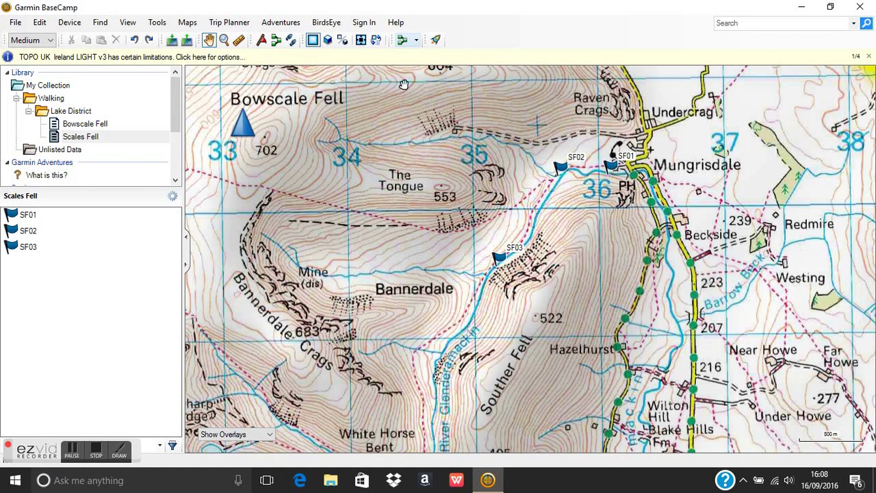
{"action": "left_click", "coordinate": [416, 40]}
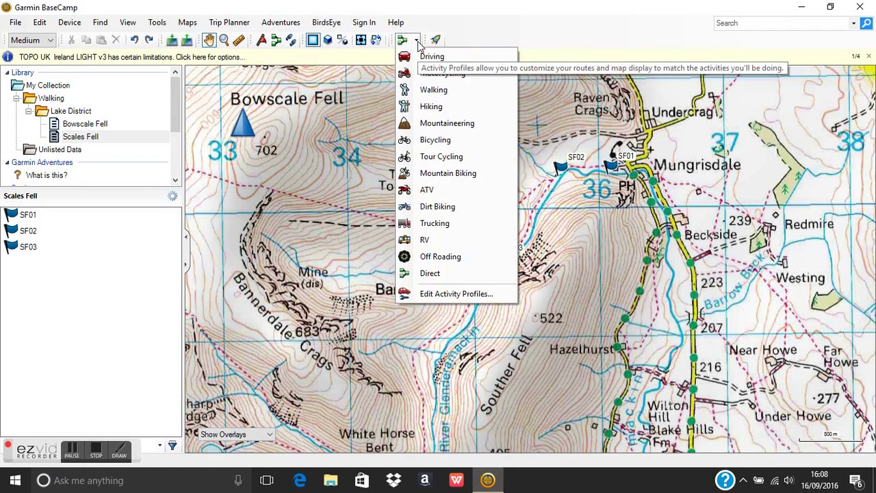
{"action": "left_click", "coordinate": [429, 274]}
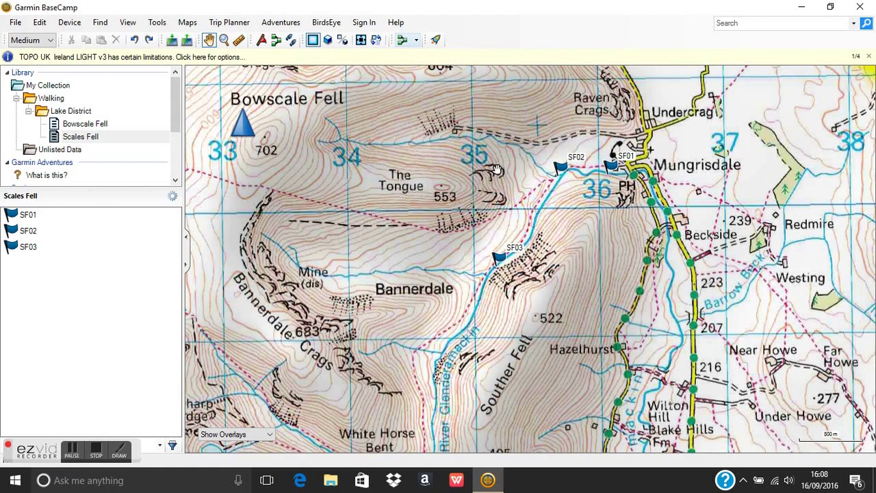
- Plot a new route in the Scales Fell list from SF01 through SF02 and along the footpath to SF03
{"action": "left_click", "coordinate": [71, 139]}
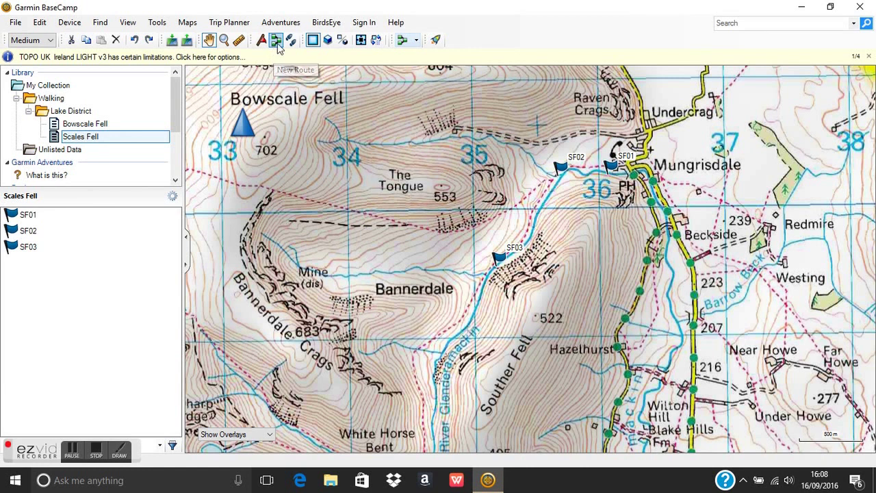
{"action": "left_click", "coordinate": [158, 25]}
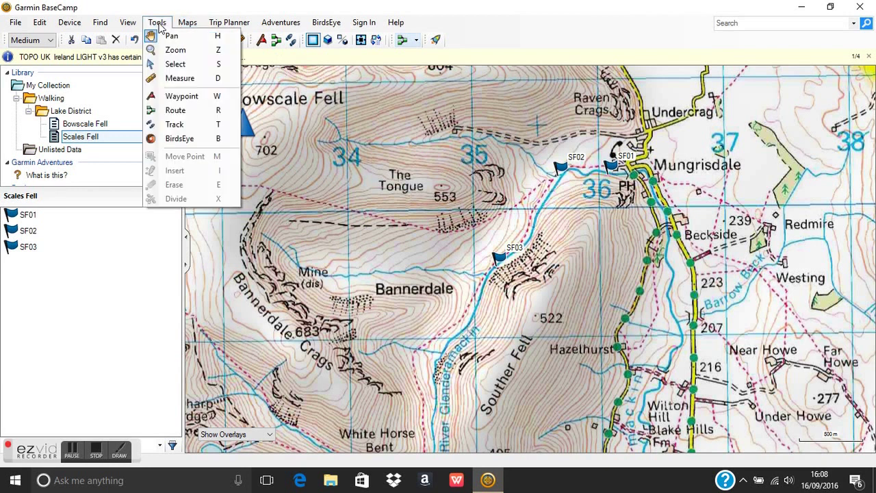
{"action": "left_click", "coordinate": [180, 115]}
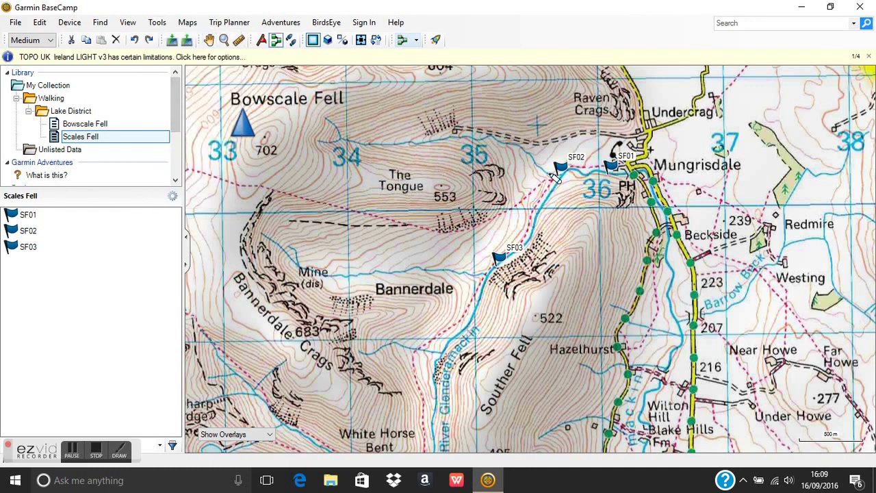
{"action": "left_click", "coordinate": [612, 167]}
{"action": "left_click", "coordinate": [565, 170]}
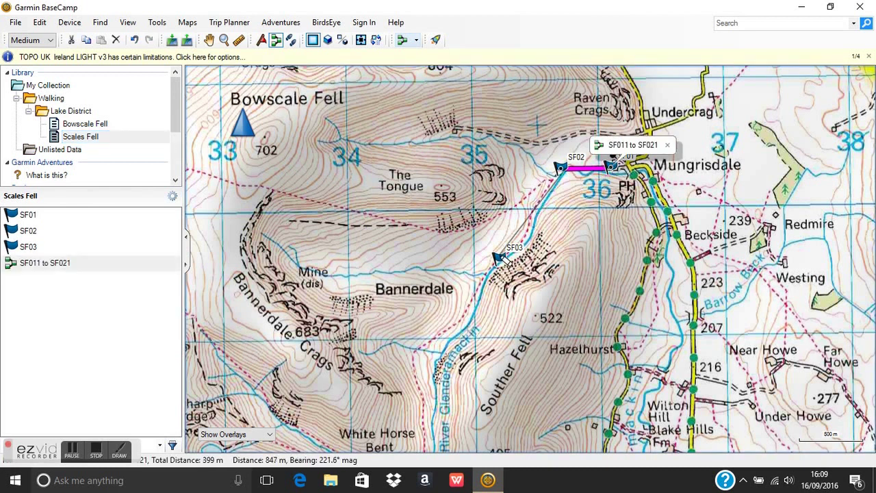
{"action": "left_click", "coordinate": [533, 206]}
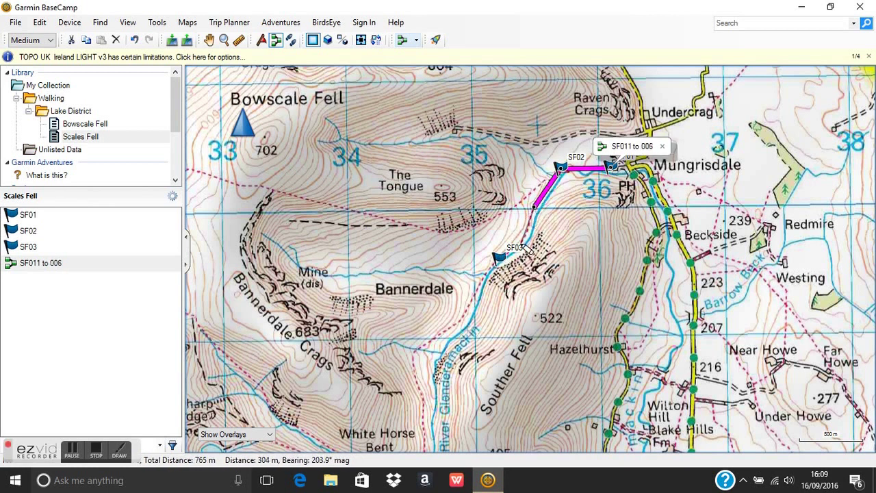
{"action": "left_click", "coordinate": [522, 250]}
{"action": "left_click", "coordinate": [500, 260]}
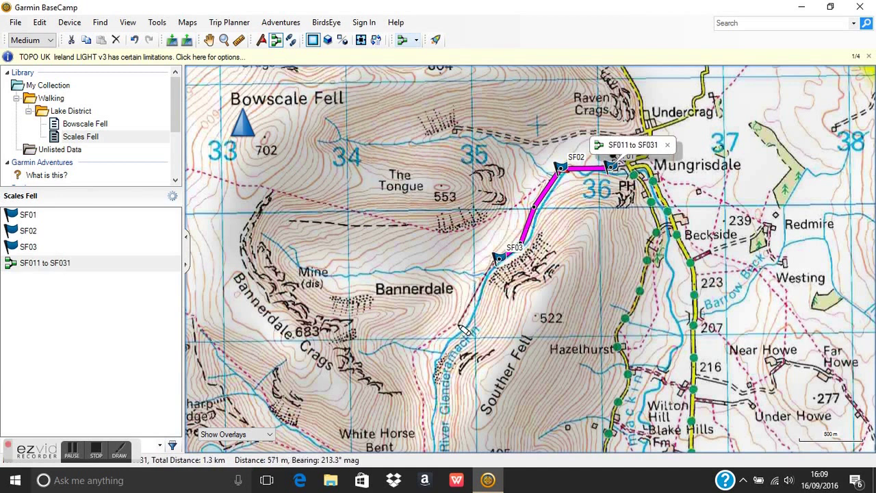
- Extend the route from SF03 along the footpath west of the River Glenderamackin and around White Horse Bent
{"action": "left_click", "coordinate": [459, 323]}
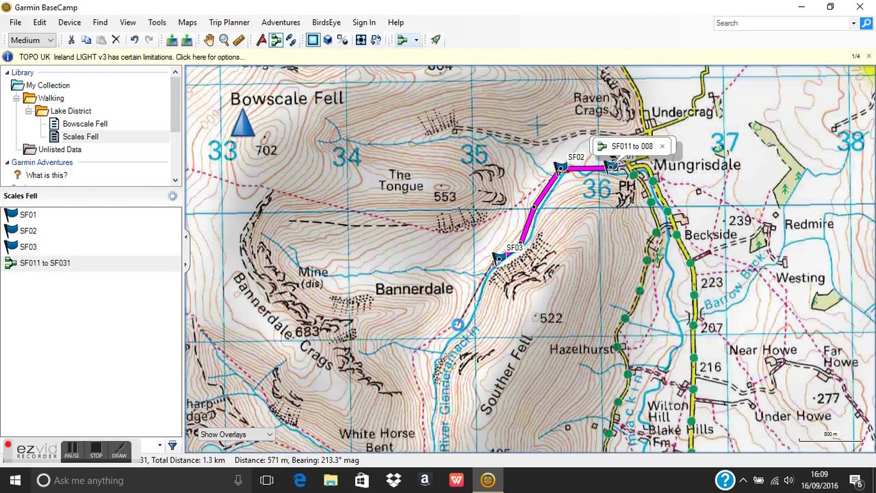
{"action": "left_click", "coordinate": [413, 351]}
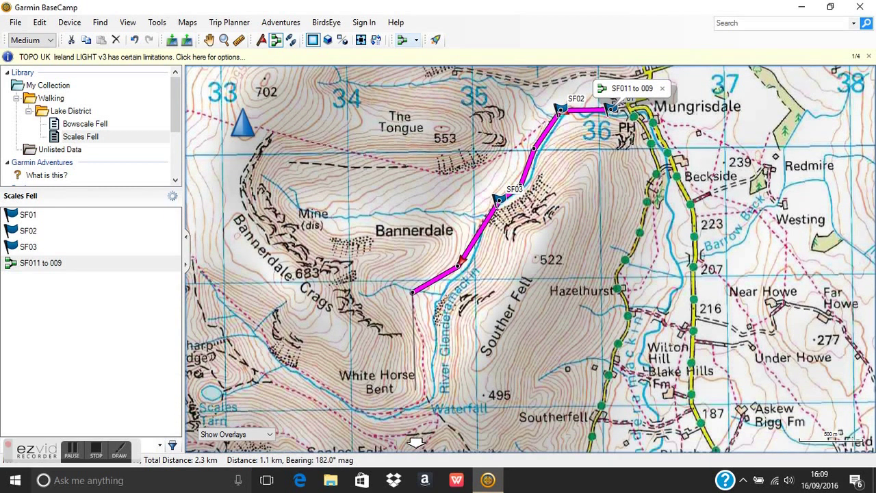
{"action": "left_click", "coordinate": [421, 340]}
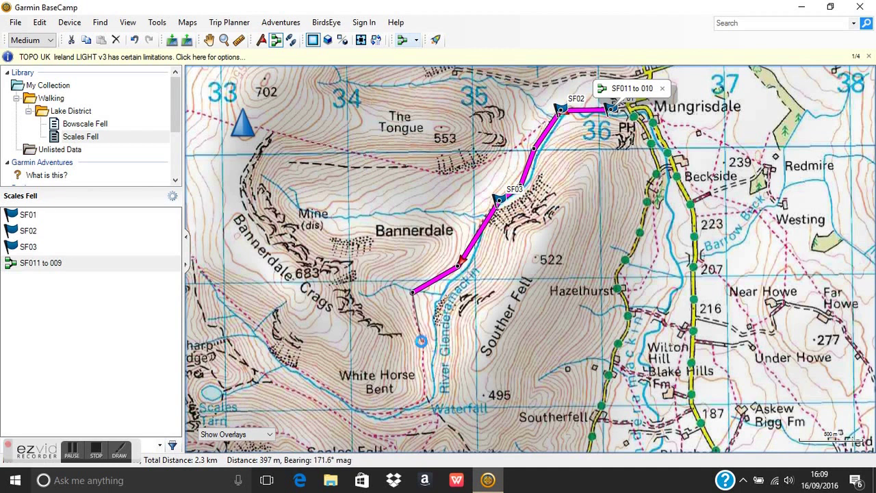
{"action": "left_click", "coordinate": [423, 396]}
{"action": "left_click", "coordinate": [386, 410]}
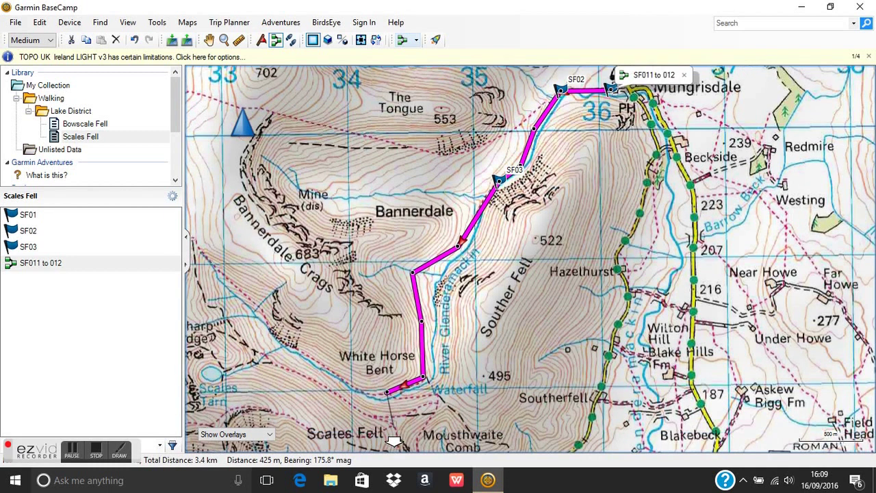
- Extend the route from White Horse Bent east towards the waterfall and back southwest along the paths to Scales Fell
{"action": "left_click", "coordinate": [406, 399]}
{"action": "left_click", "coordinate": [439, 395]}
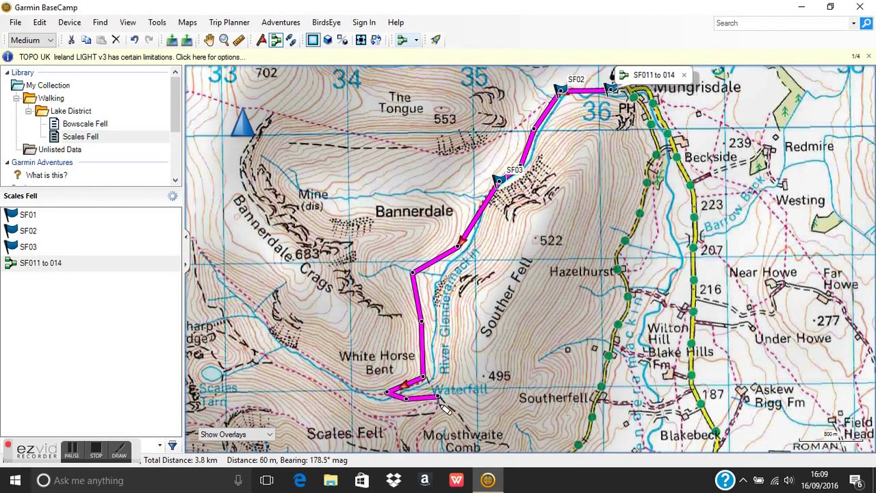
{"action": "left_click", "coordinate": [445, 409]}
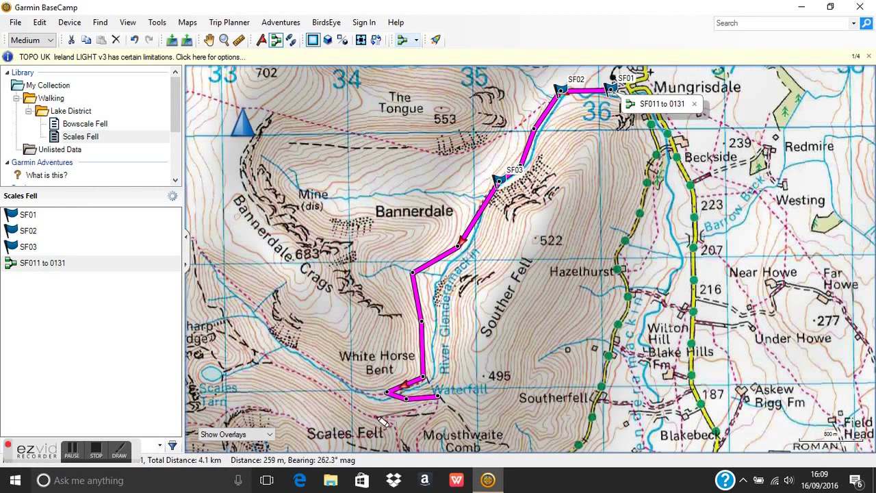
{"action": "left_click", "coordinate": [408, 414]}
{"action": "left_click", "coordinate": [371, 415]}
{"action": "left_click", "coordinate": [393, 423]}
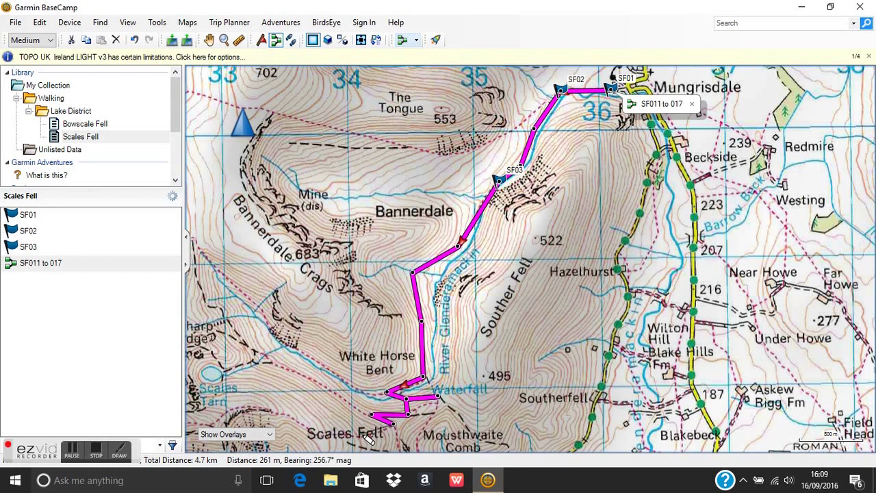
{"action": "left_click", "coordinate": [361, 433]}
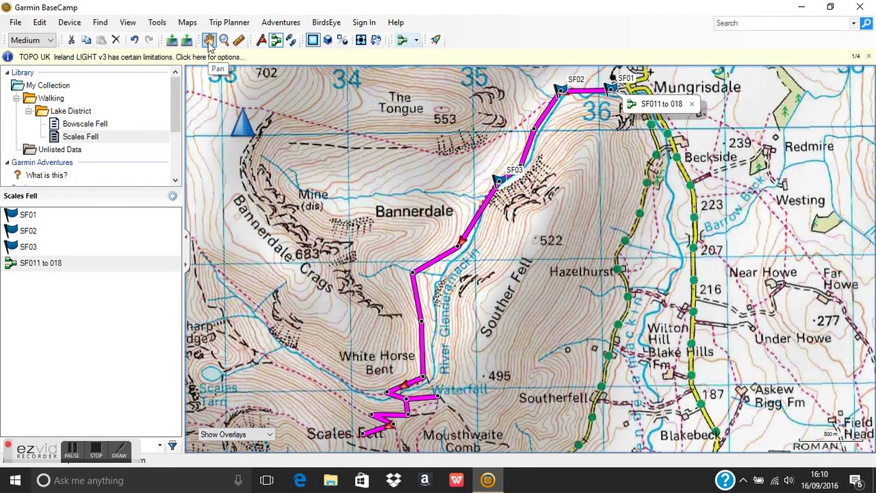
- Try to extend the route from Scales Fell to Bannerdale Crags, and undo that last leg
{"action": "left_click", "coordinate": [357, 431]}
{"action": "left_click", "coordinate": [304, 267]}
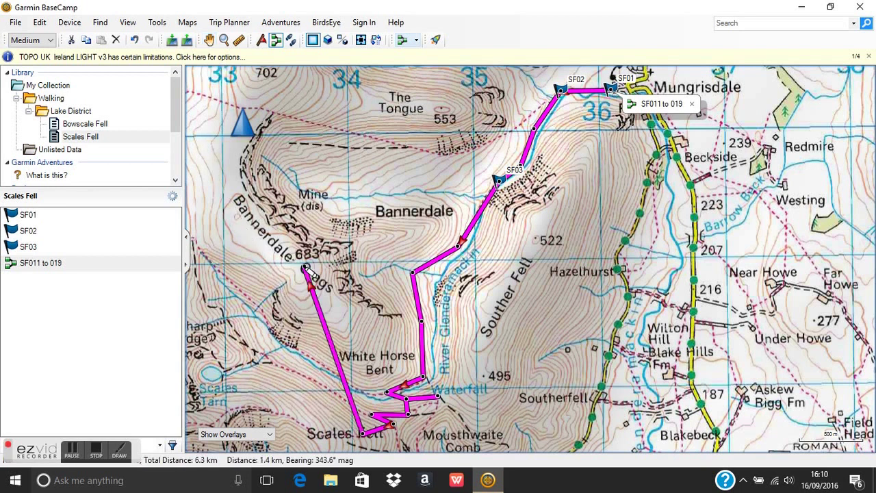
{"action": "left_click", "coordinate": [45, 23]}
{"action": "left_click", "coordinate": [49, 26]}
{"action": "left_click", "coordinate": [43, 23]}
{"action": "left_click", "coordinate": [43, 23]}
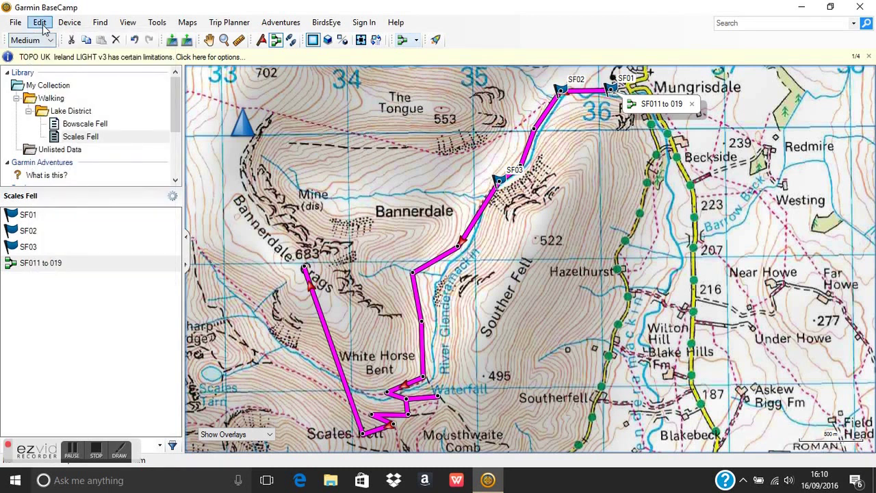
{"action": "left_click", "coordinate": [39, 22]}
{"action": "left_click", "coordinate": [59, 53]}
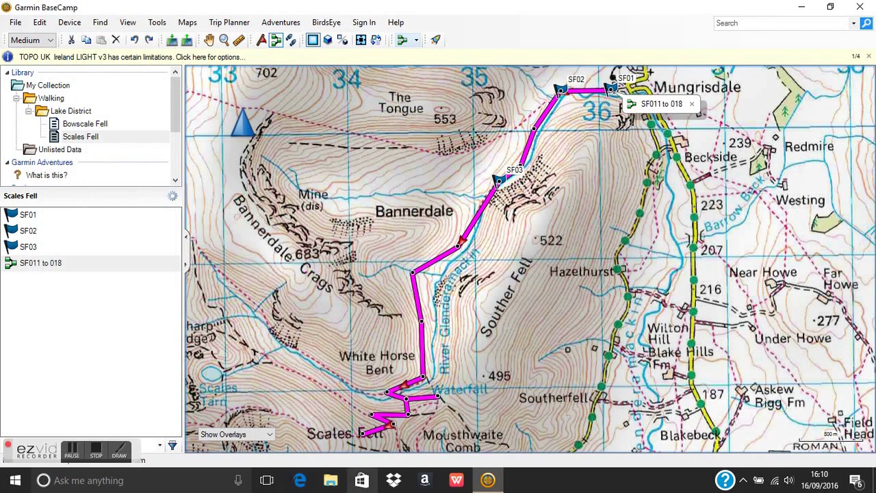
- Leave route plotting with the Pan tool and view the Locate Coordinates dialog without creating a waypoint
{"action": "left_click", "coordinate": [209, 39]}
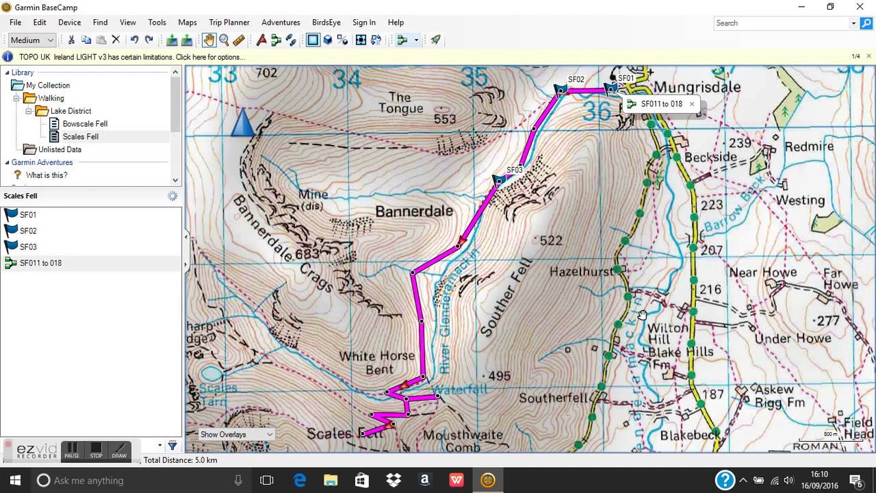
{"action": "left_click", "coordinate": [99, 22]}
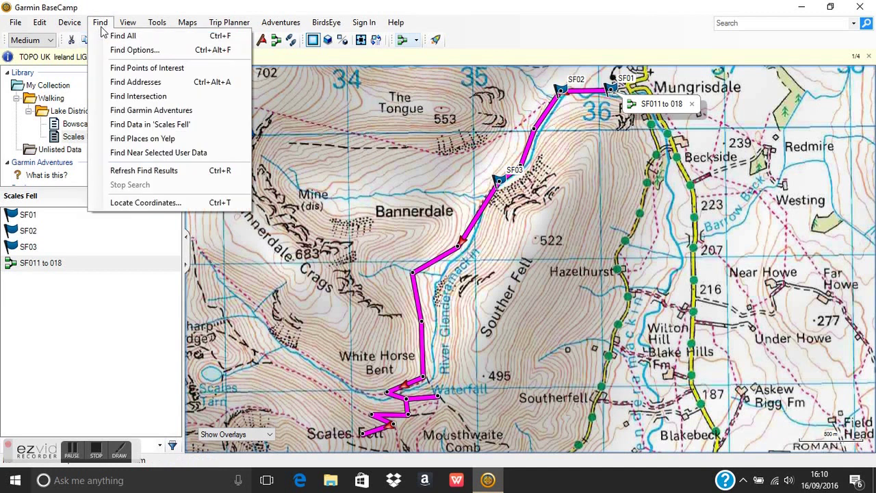
{"action": "left_click", "coordinate": [142, 205]}
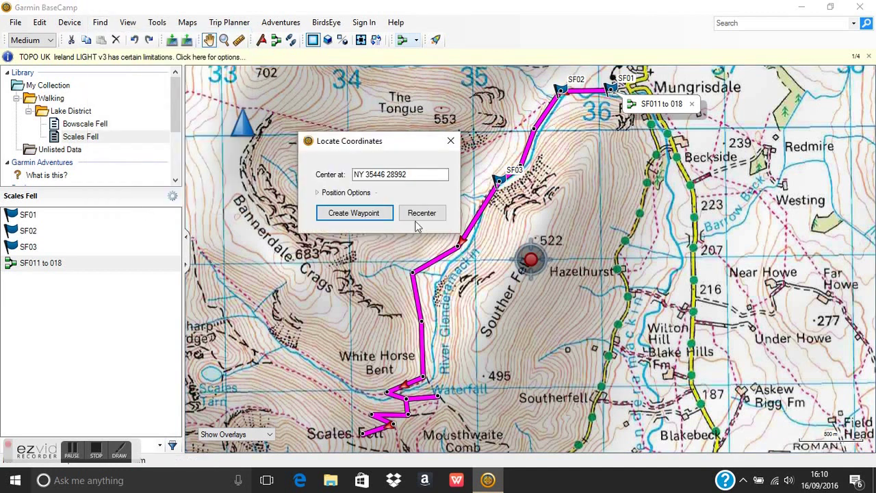
{"action": "left_click", "coordinate": [450, 143]}
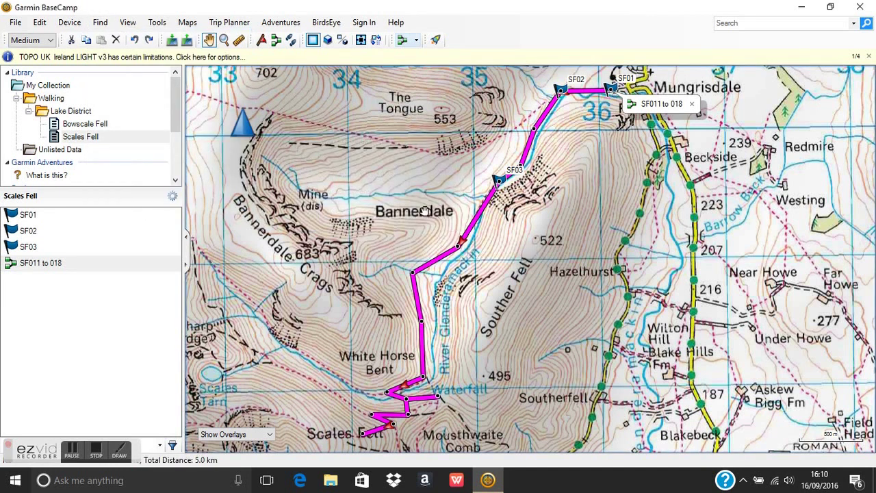